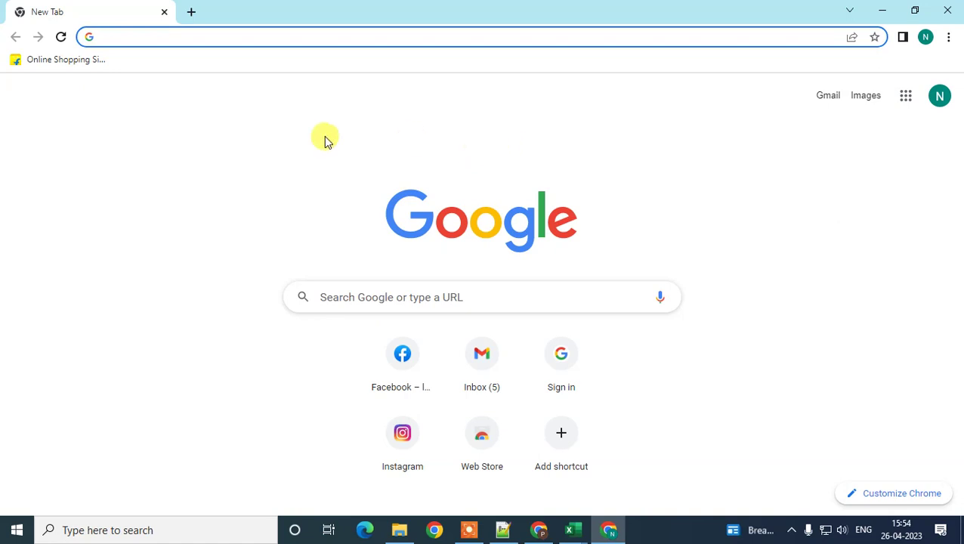
Step: View the signed-in Google account details and select the account's e-mail address
click(940, 99)
drag(761, 166, 876, 165)
click(498, 132)
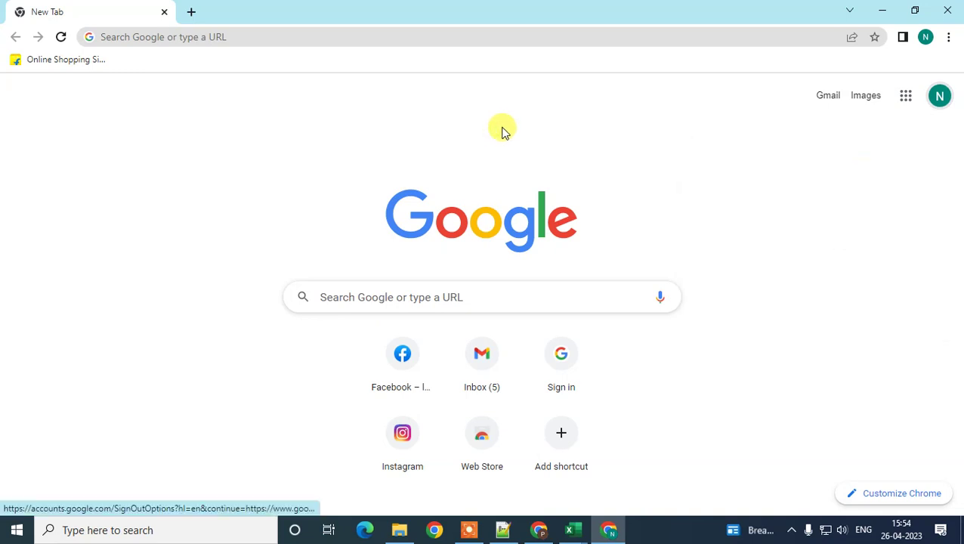
click(941, 103)
click(766, 167)
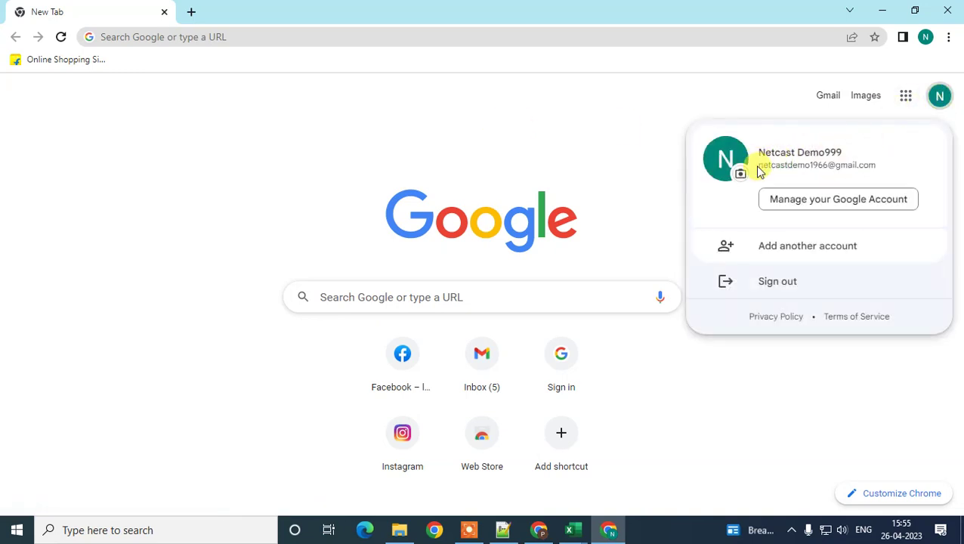
drag(761, 164, 885, 166)
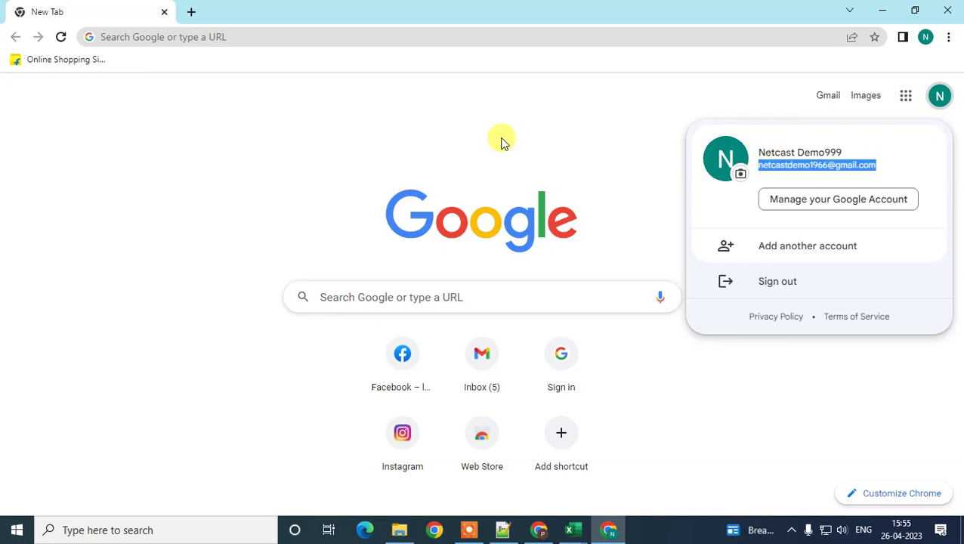
click(821, 164)
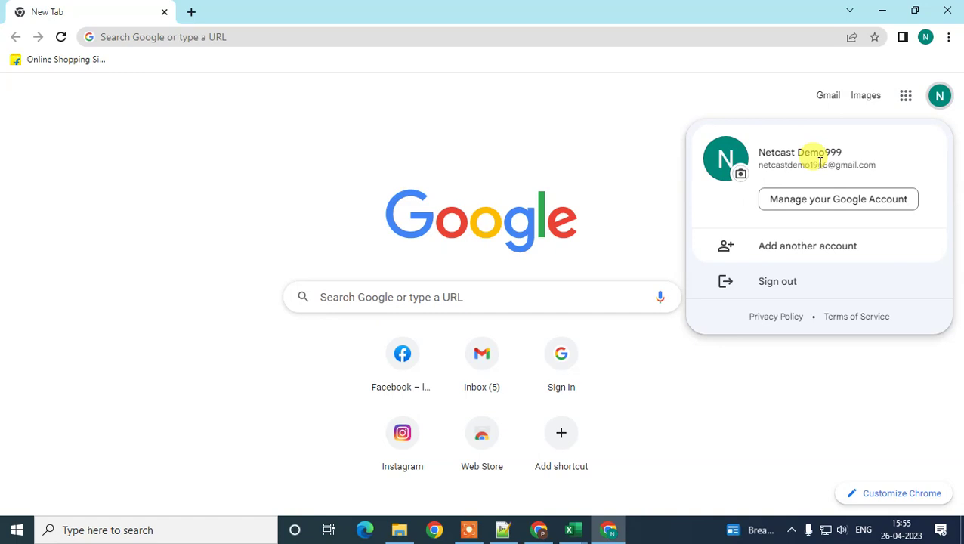
drag(760, 165, 904, 170)
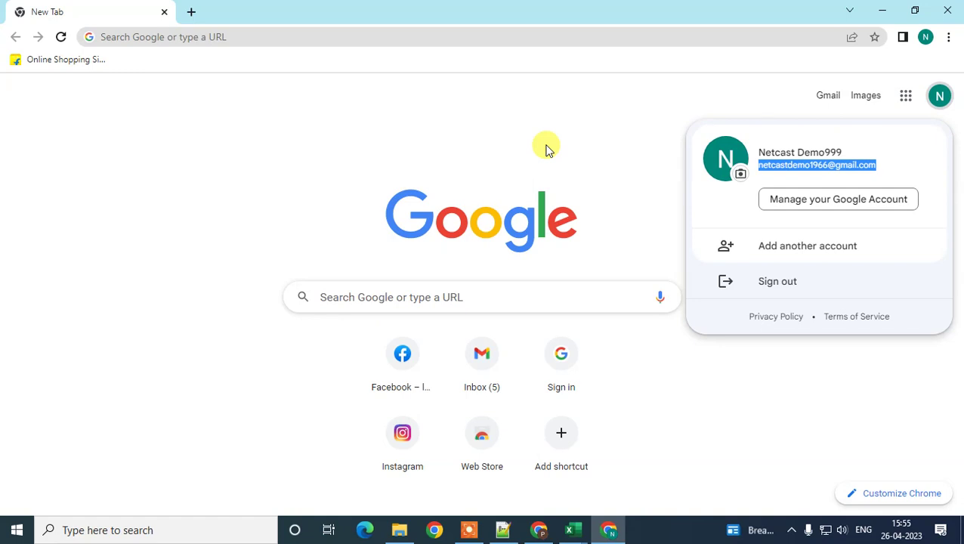
click(582, 144)
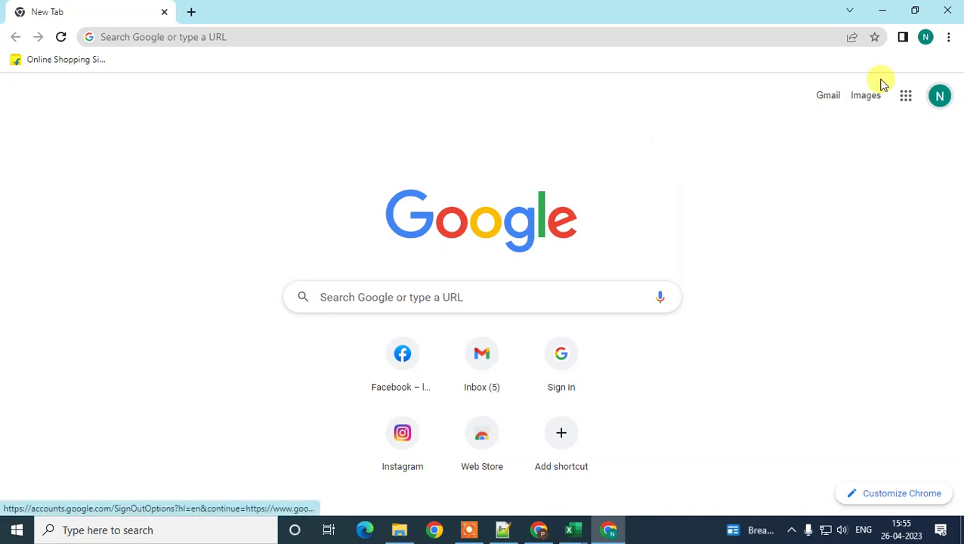
click(940, 96)
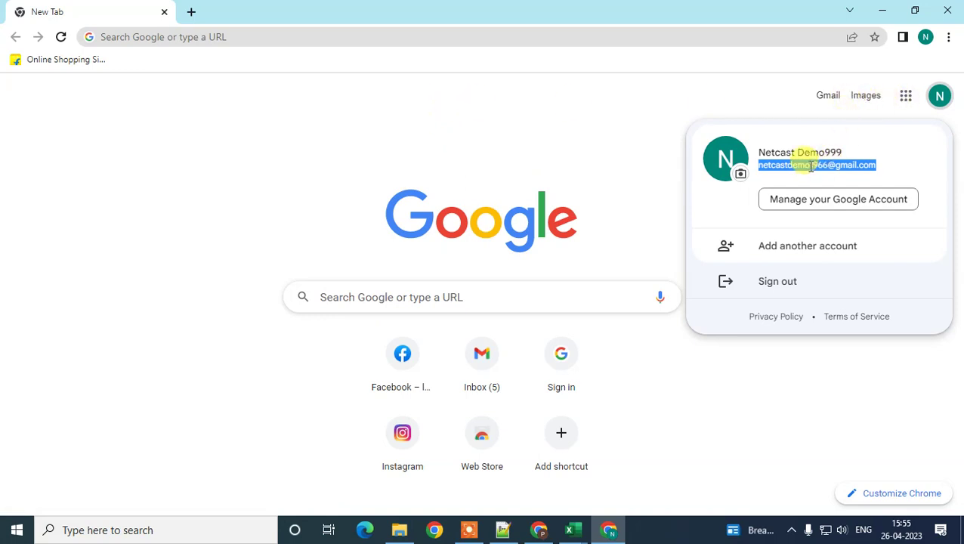
click(623, 129)
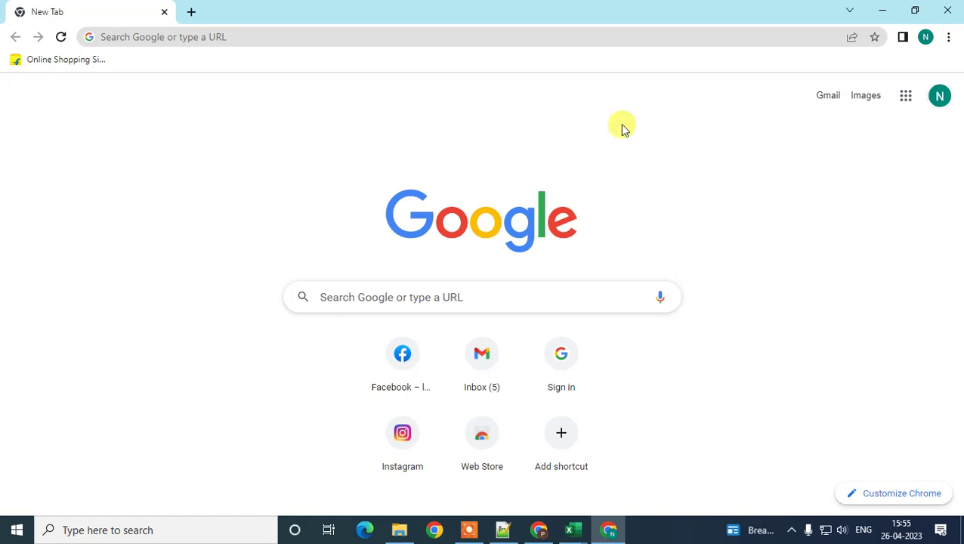
click(939, 98)
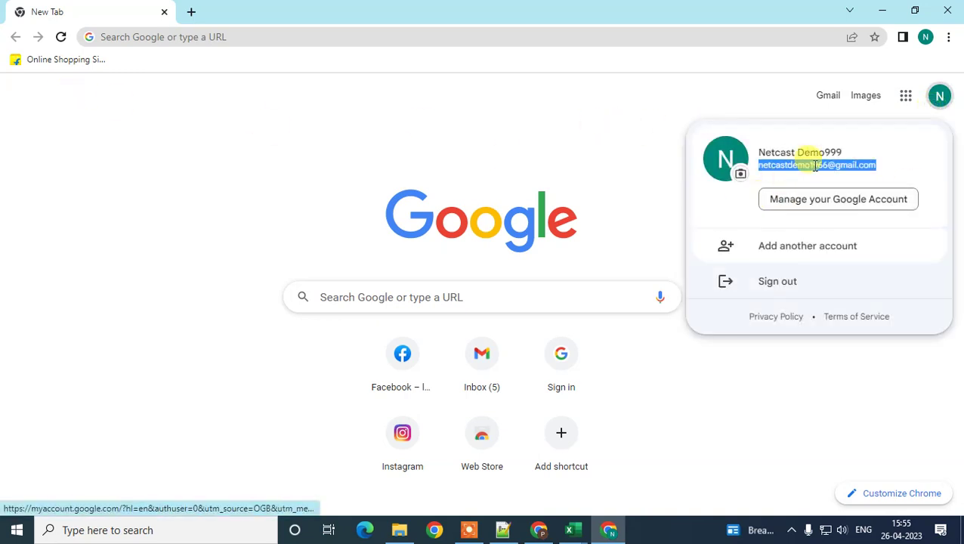
click(607, 144)
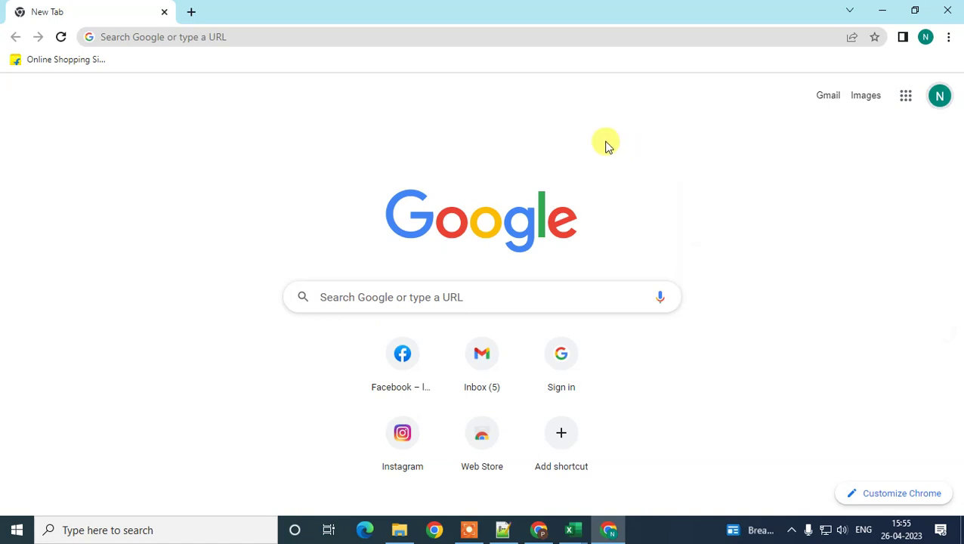
Step: Search Google for 'google maps' and open the Google Maps website
click(325, 297)
text(google map)
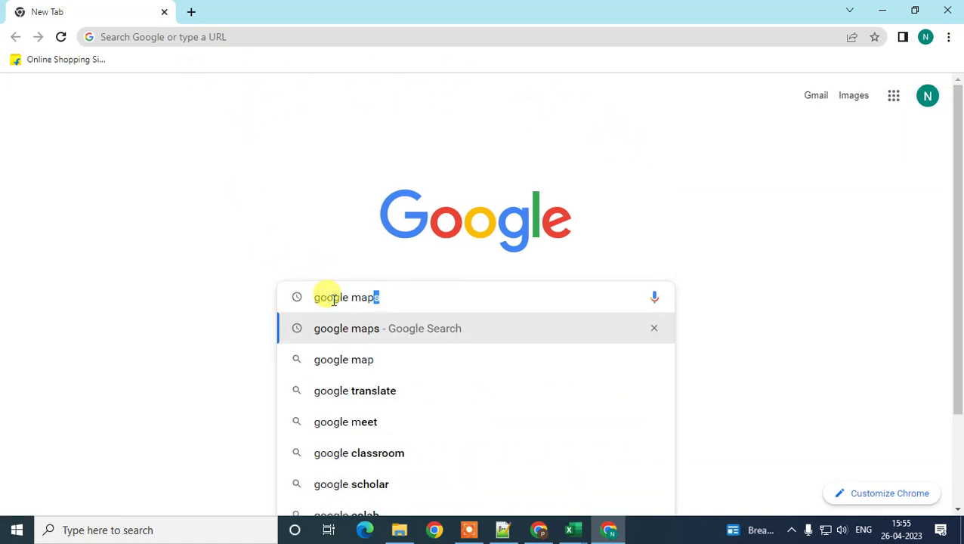
key(Return)
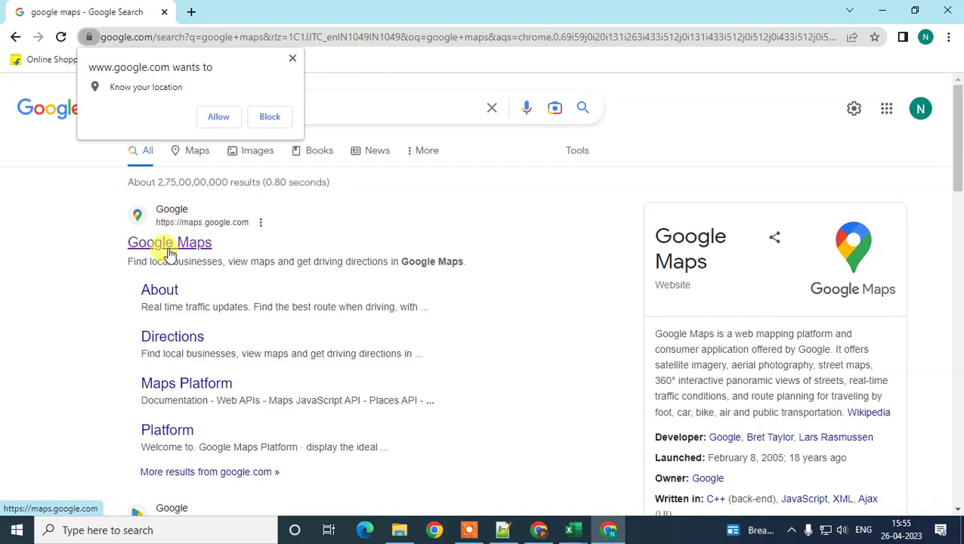
click(292, 58)
click(175, 247)
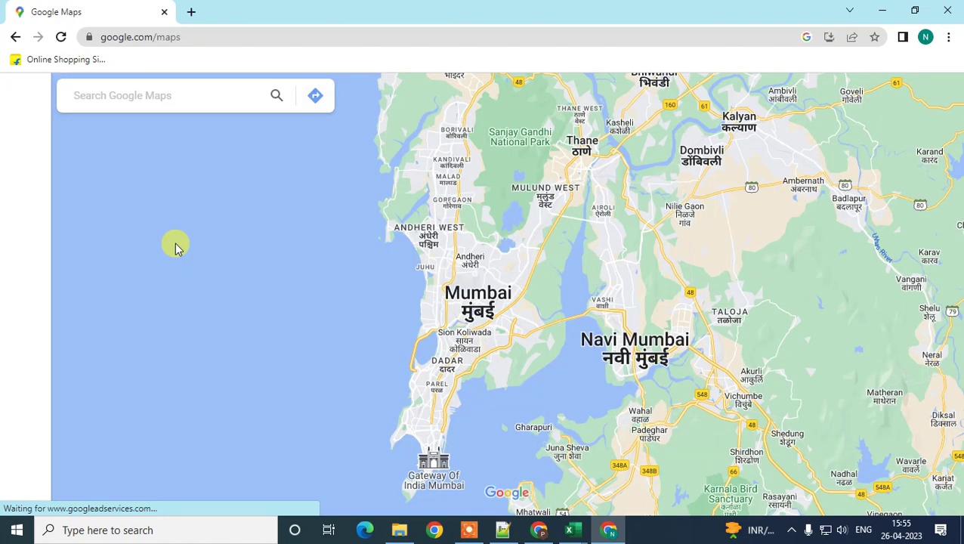
Step: Search 'google my bussines' in a new tab, then return to the Google Maps tab
click(190, 13)
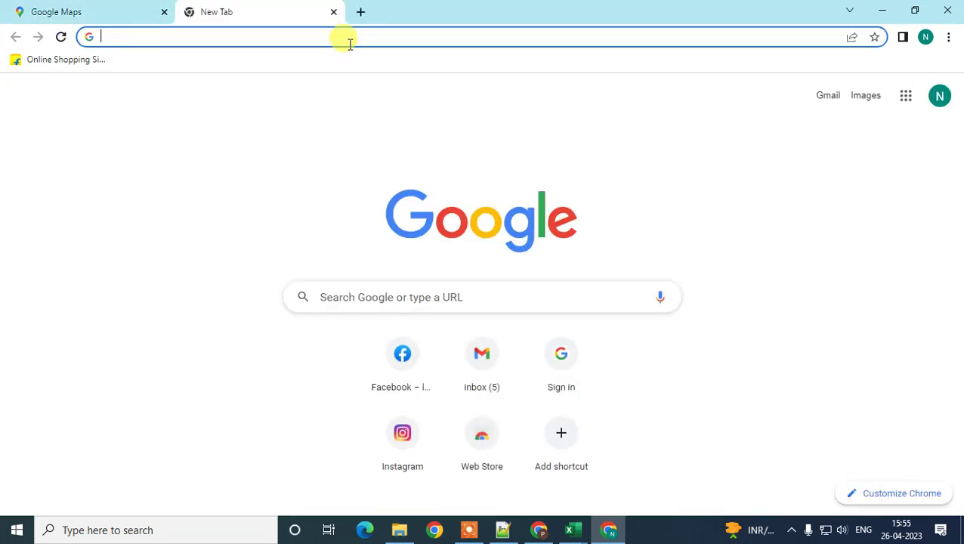
text(goog)
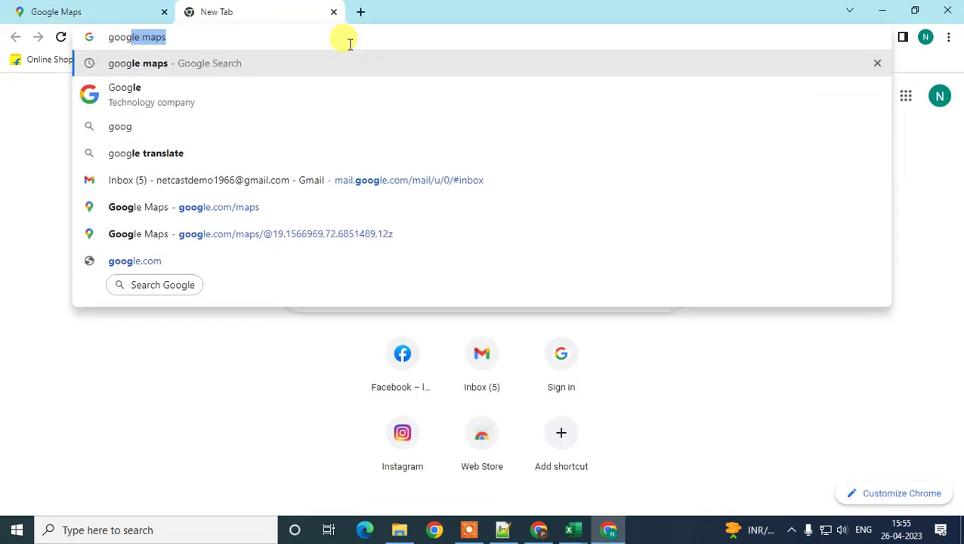
text(le my bussines)
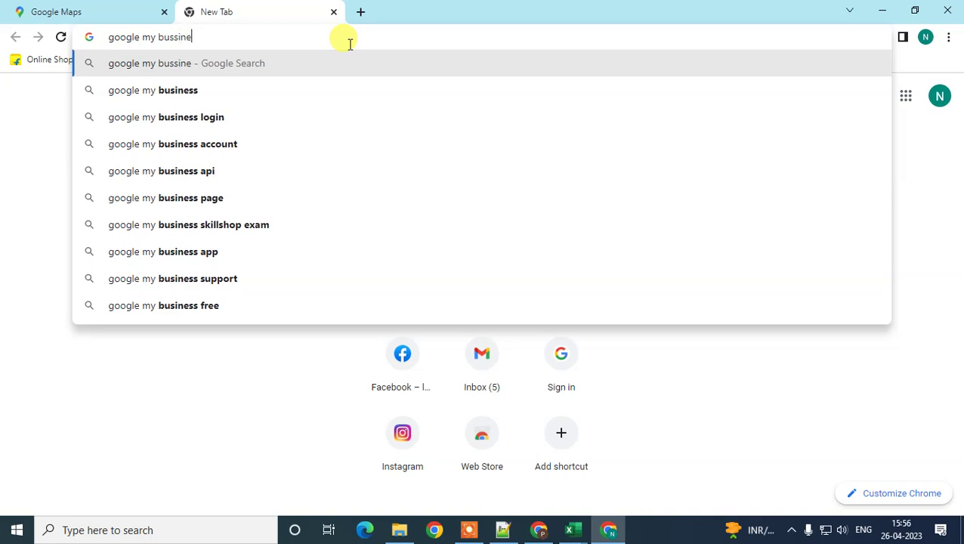
key(Return)
scroll(139, 344, down, 2)
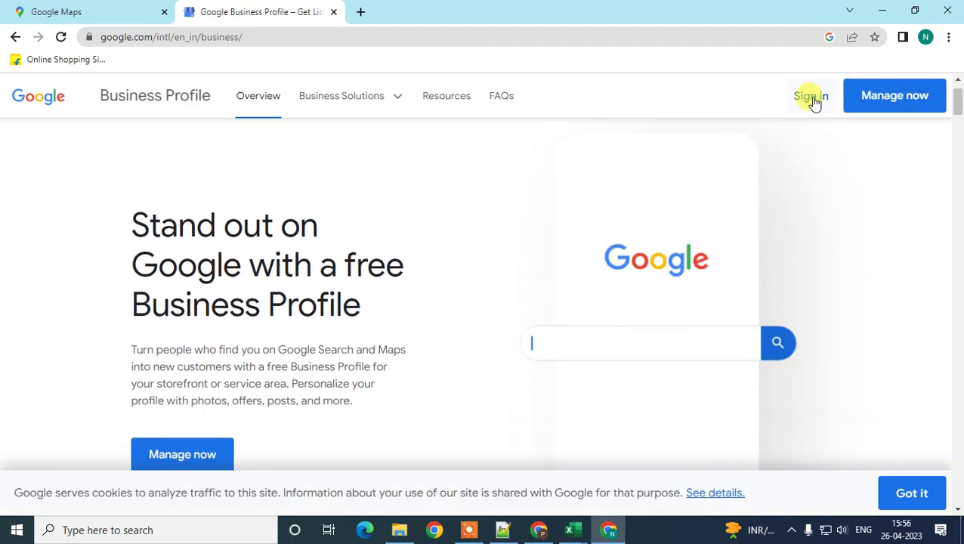
click(43, 11)
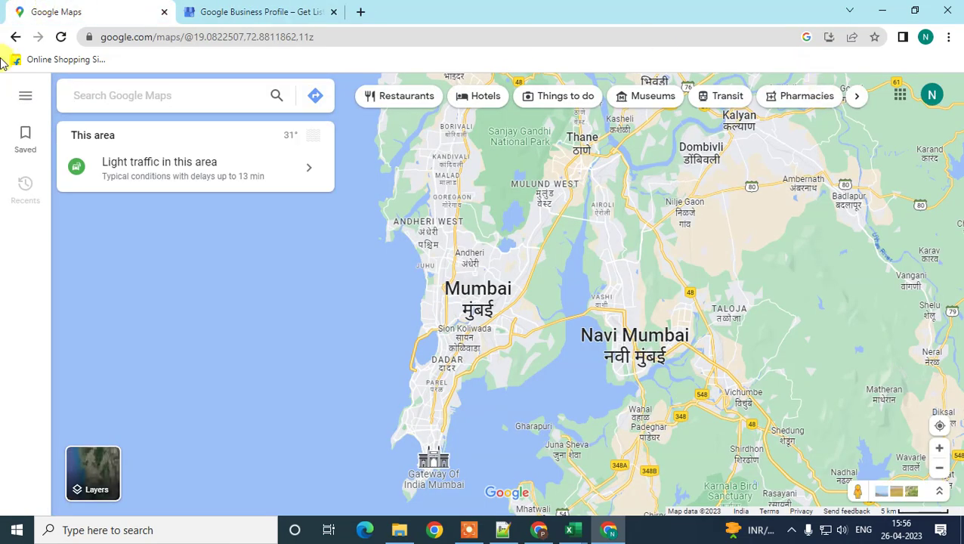
Step: Choose 'Add your business' from the Google Maps side menu
click(22, 95)
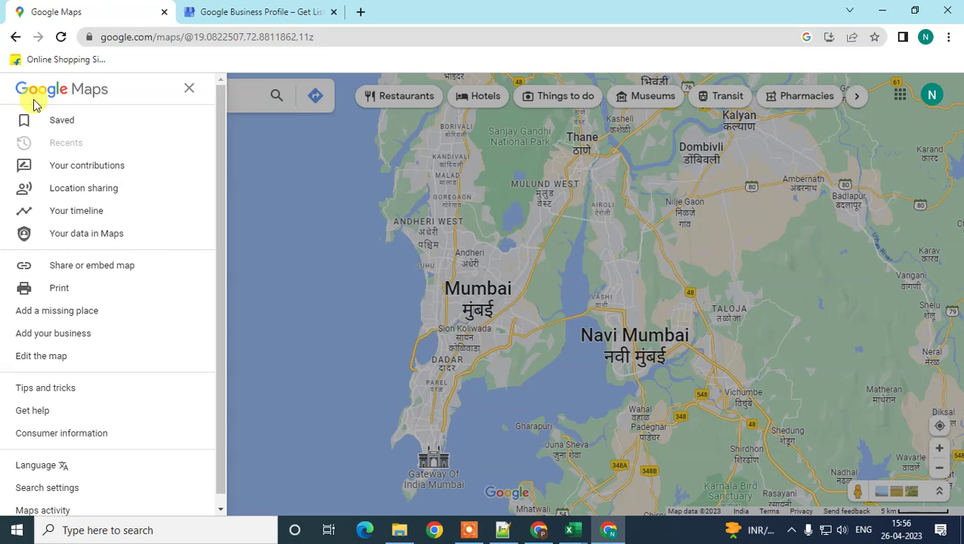
scroll(90, 204, down, 1)
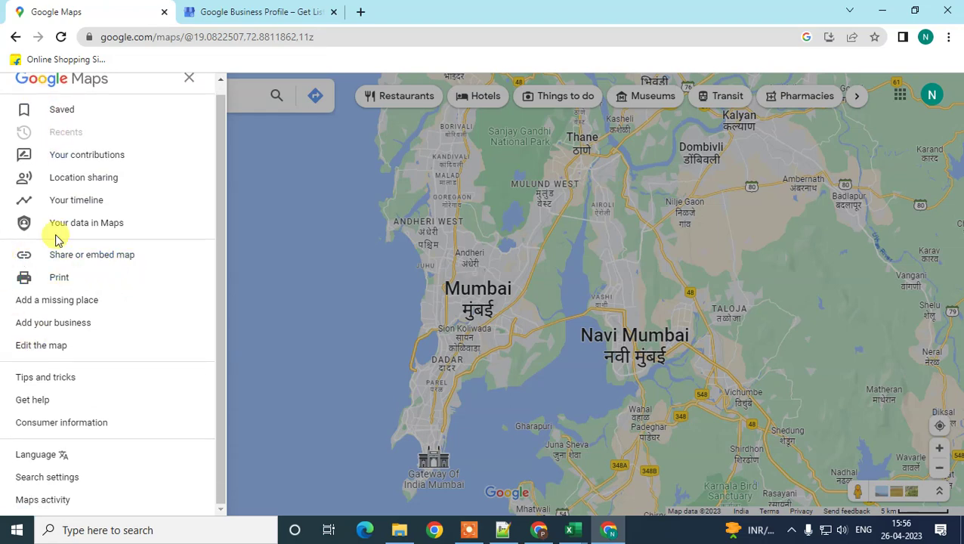
click(47, 331)
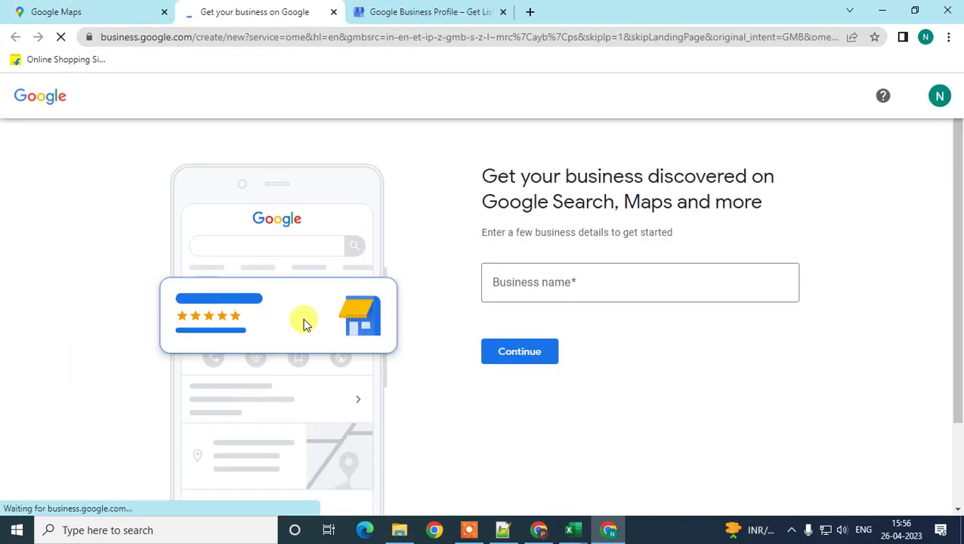
Step: Close the extra Business Profile tab, keeping the new sign-up form
click(940, 96)
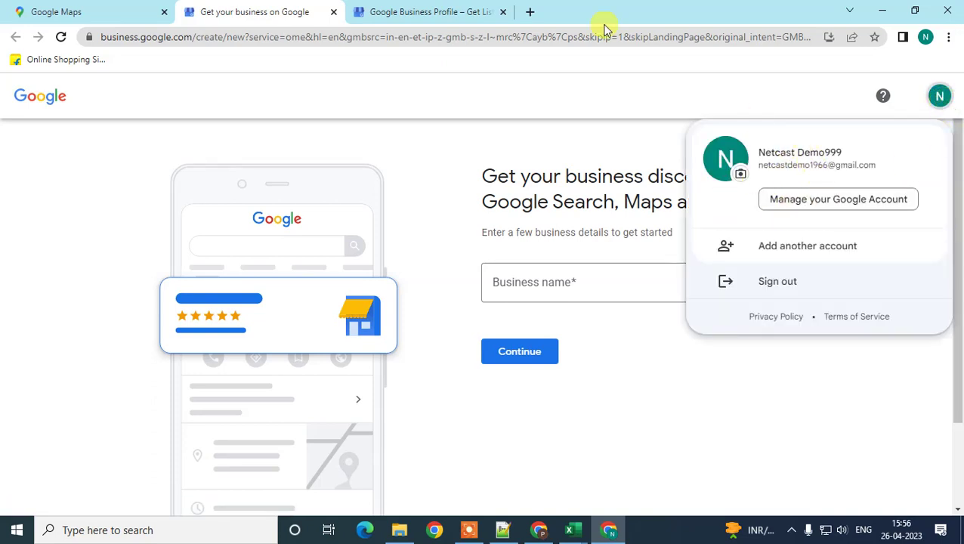
click(420, 11)
click(503, 12)
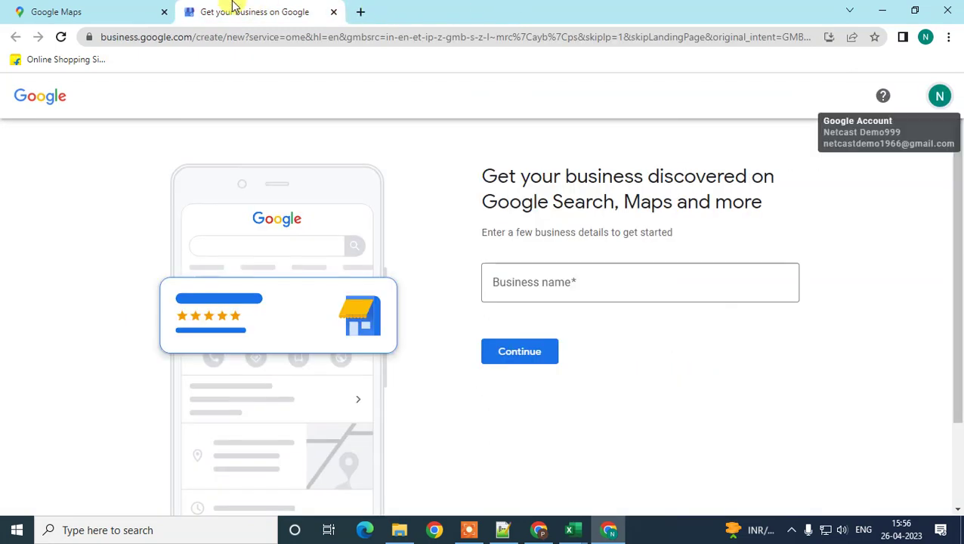
Step: Enter the business name 'BVGD car delear' and create a business with that name
click(525, 286)
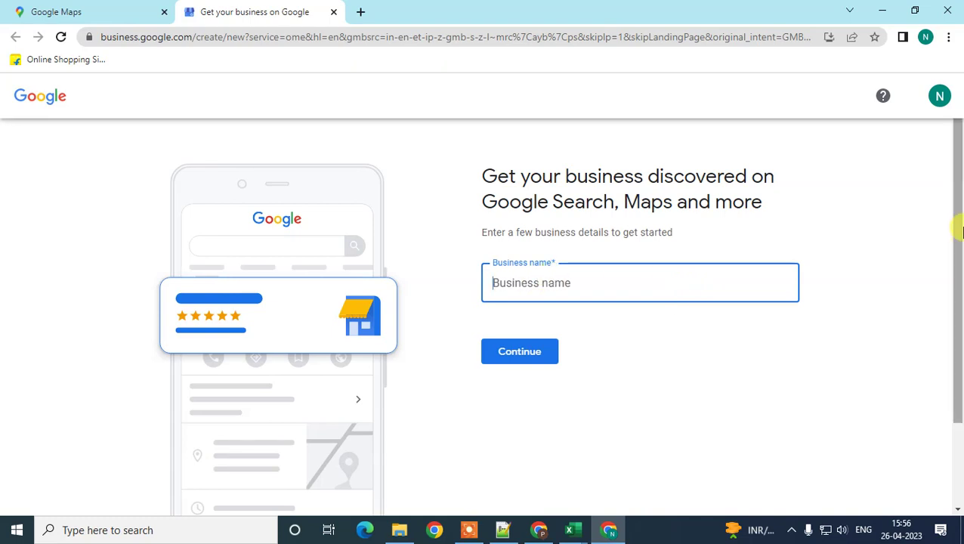
text(Netcast)
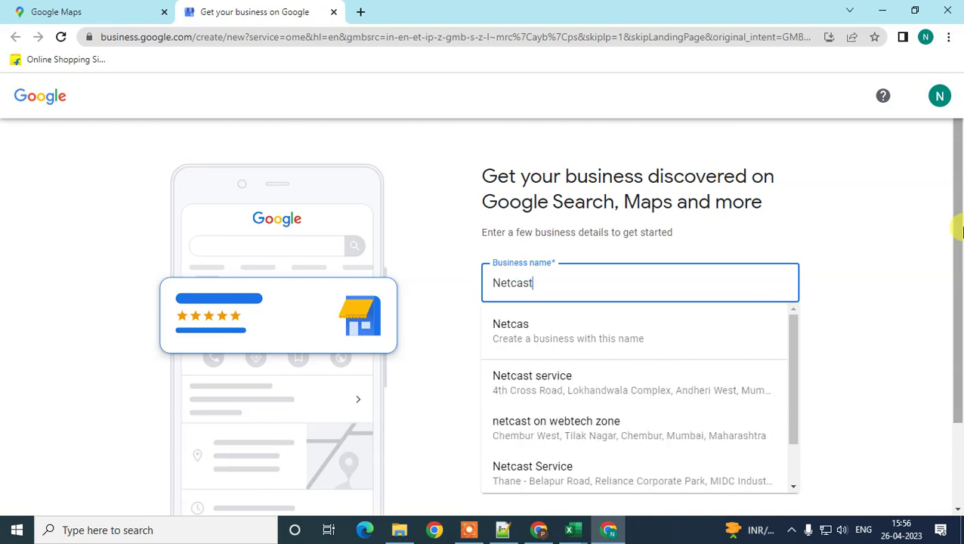
text( zone )
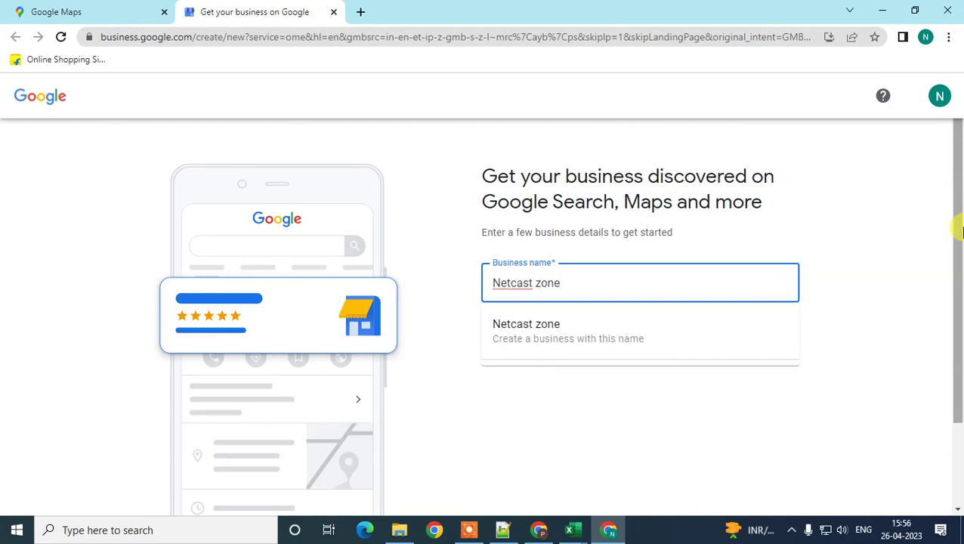
text(digital)
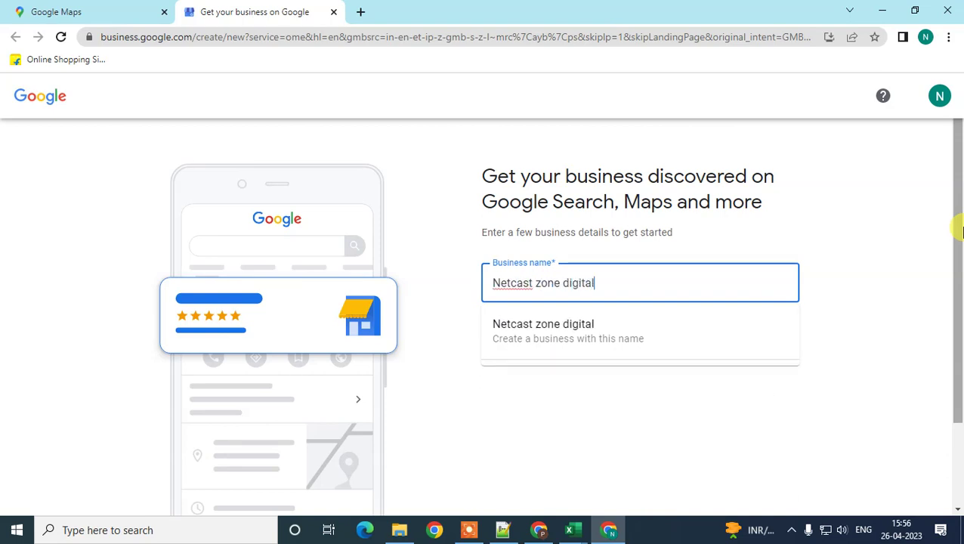
text( marketing agen)
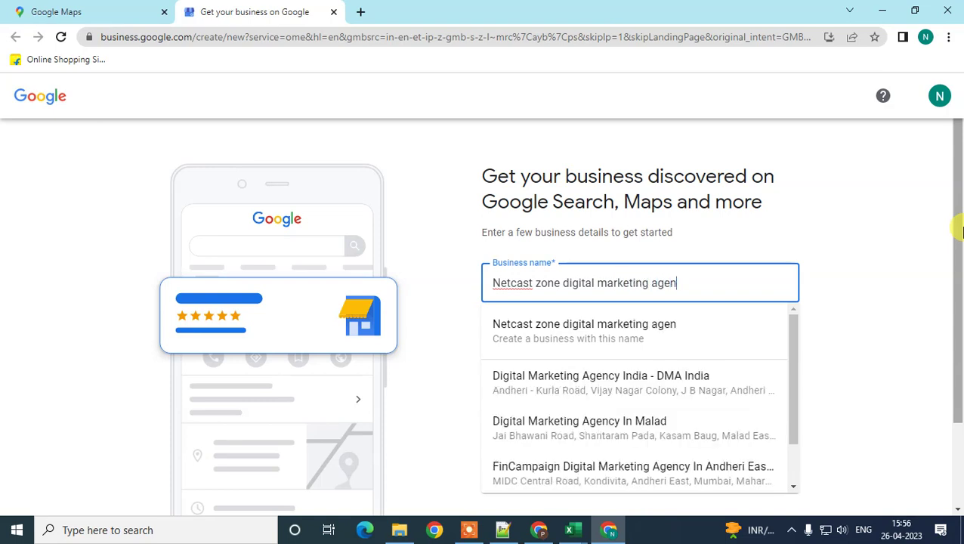
key(BackSpace)
key(BackSpace)
key(BackSpace)
key(BackSpace)
key(BackSpace)
key(BackSpace)
key(BackSpace)
key(BackSpace)
key(BackSpace)
key(BackSpace)
key(BackSpace)
key(BackSpace)
key(BackSpace)
key(BackSpace)
key(BackSpace)
key(BackSpace)
key(BackSpace)
key(BackSpace)
key(BackSpace)
key(BackSpace)
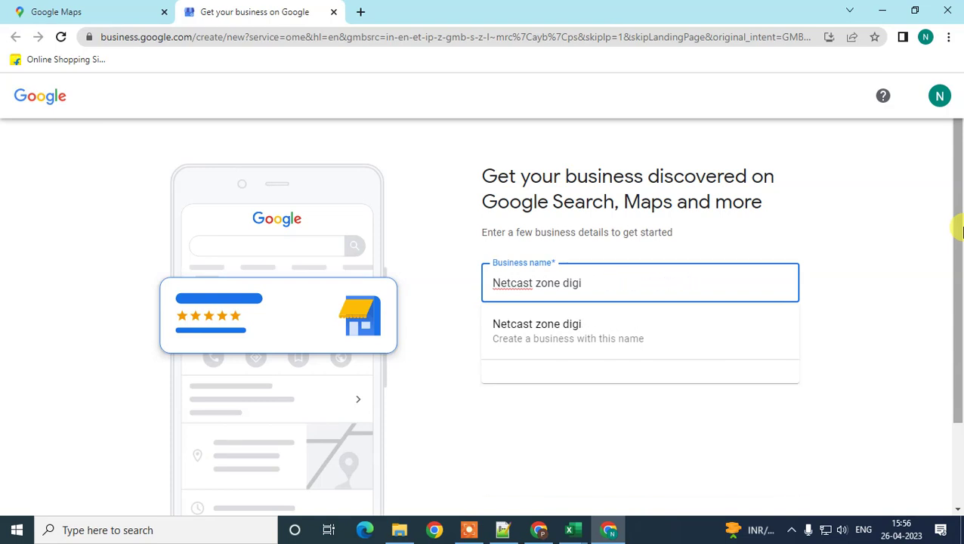
text(BV)
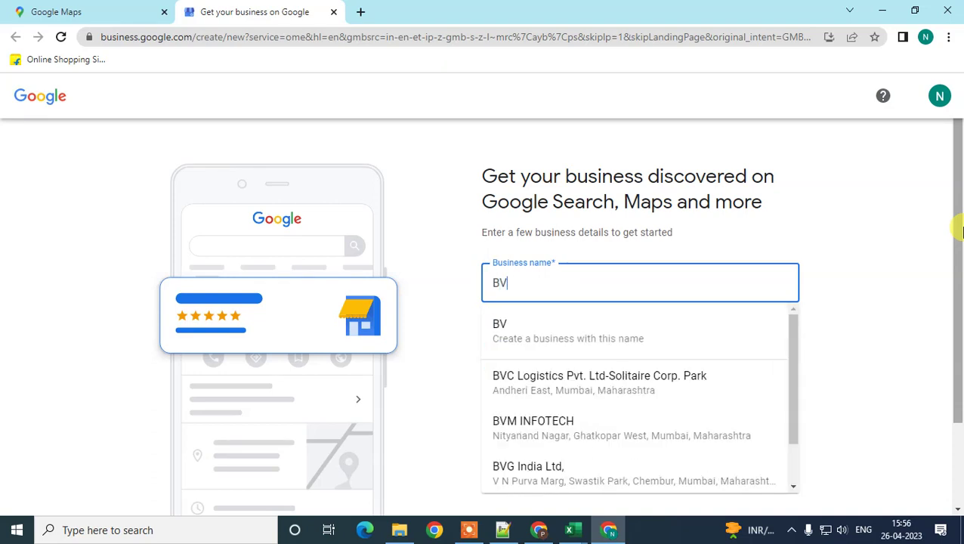
text(GD card delear)
click(624, 418)
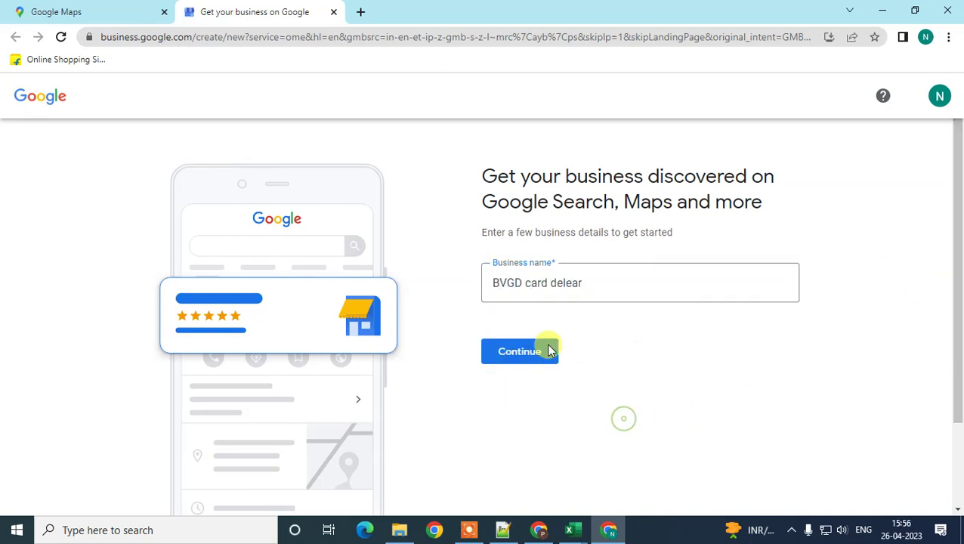
click(547, 286)
key(BackSpace)
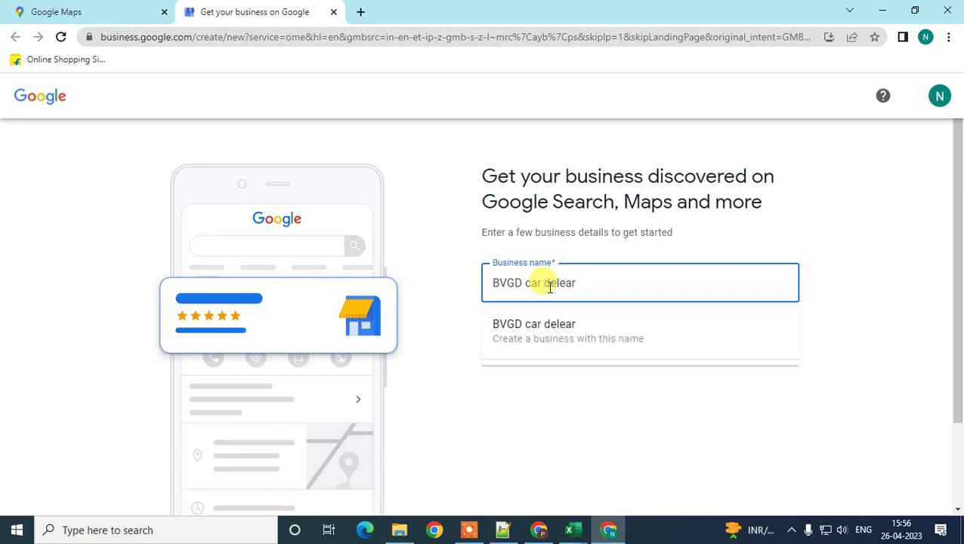
click(587, 330)
click(510, 346)
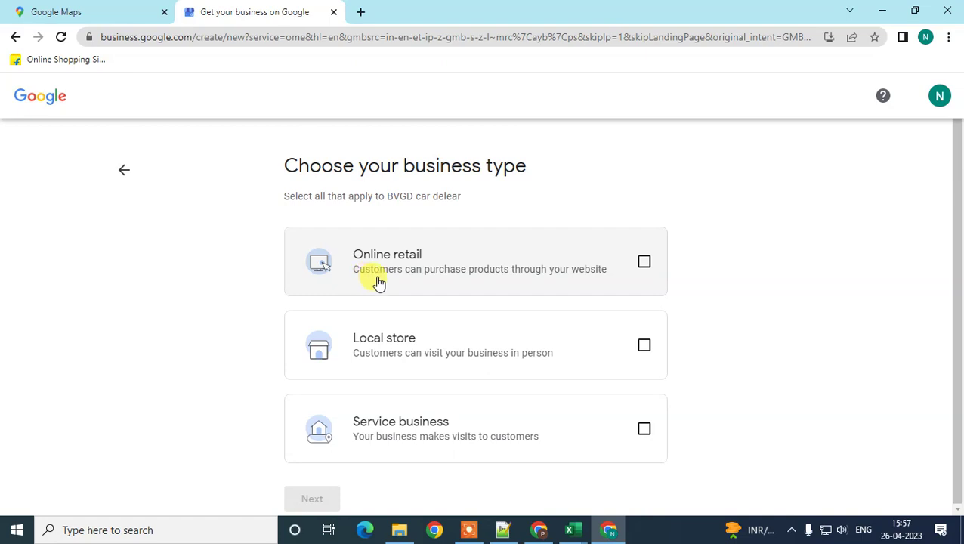
Step: Leave Online retail as the only ticked business type and continue
click(644, 264)
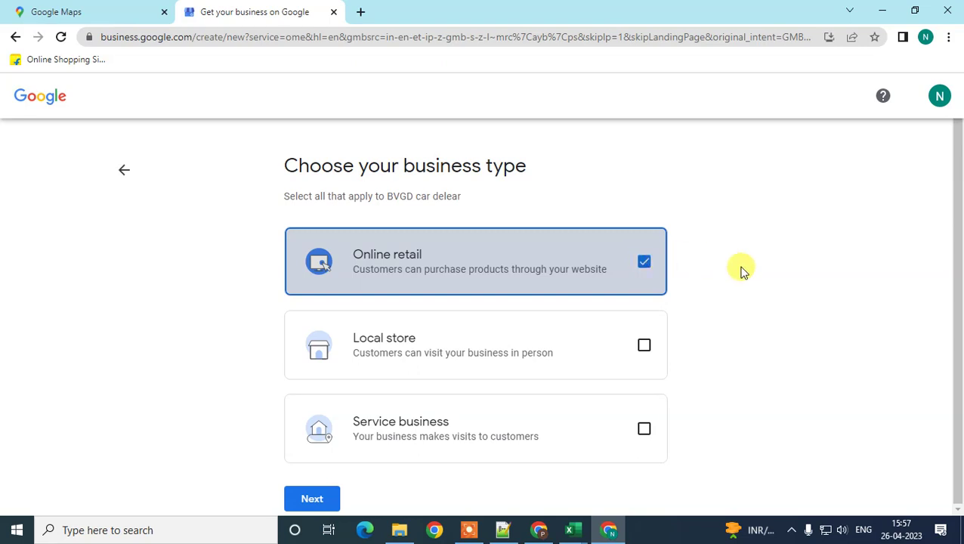
click(644, 346)
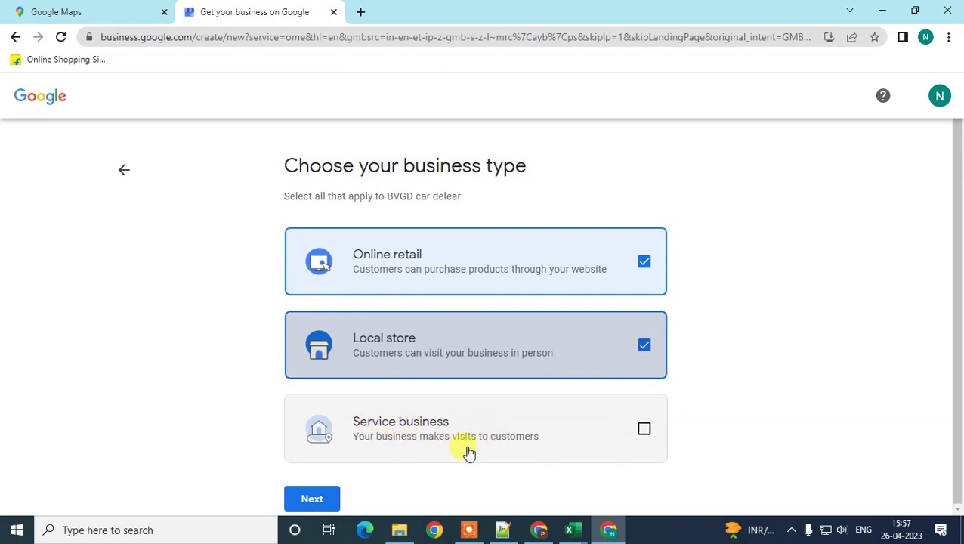
click(642, 432)
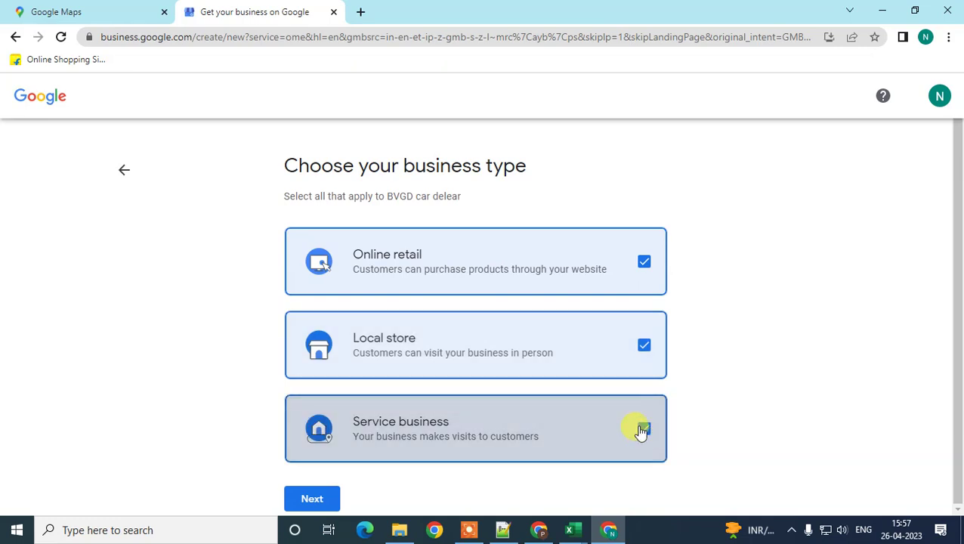
click(643, 361)
click(642, 257)
click(511, 269)
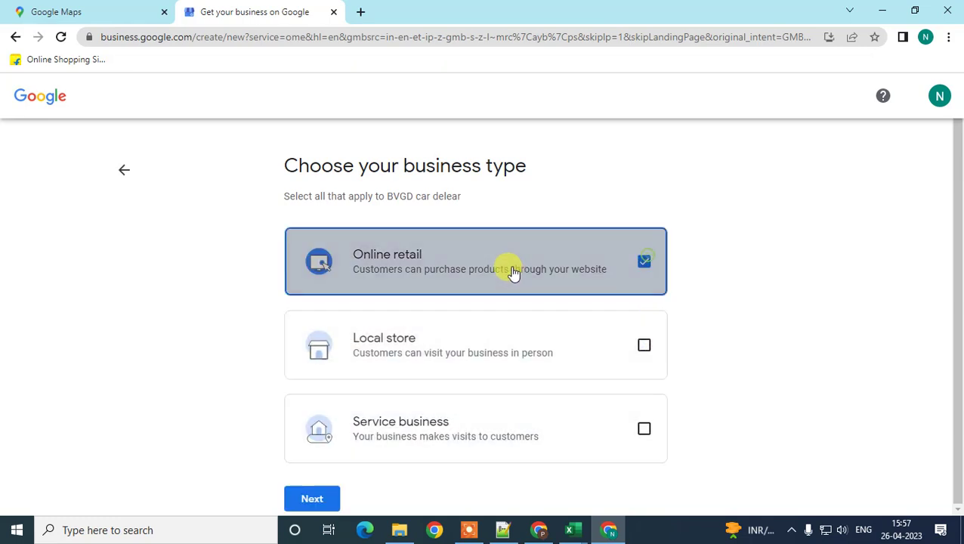
click(314, 498)
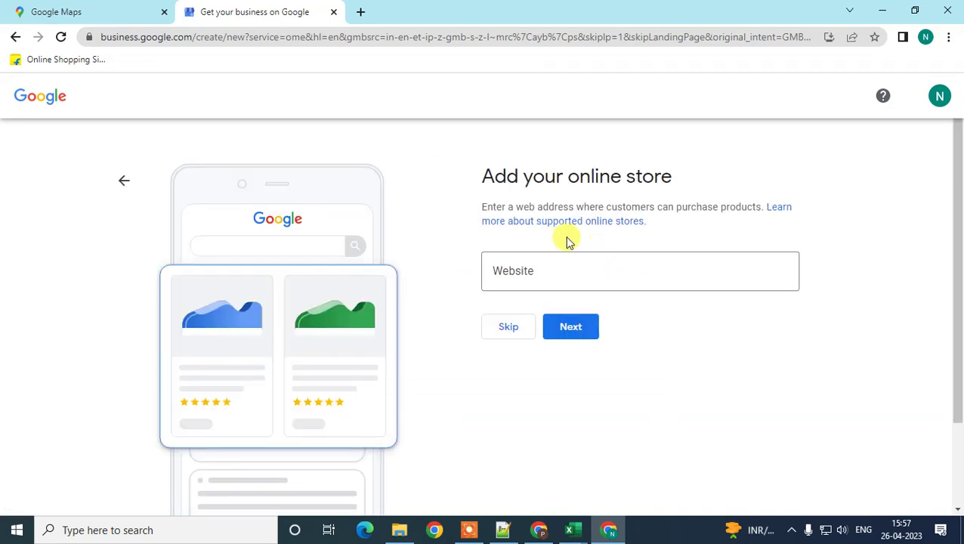
Step: Skip the Add your online store step, leaving the Website field empty
drag(480, 177, 629, 174)
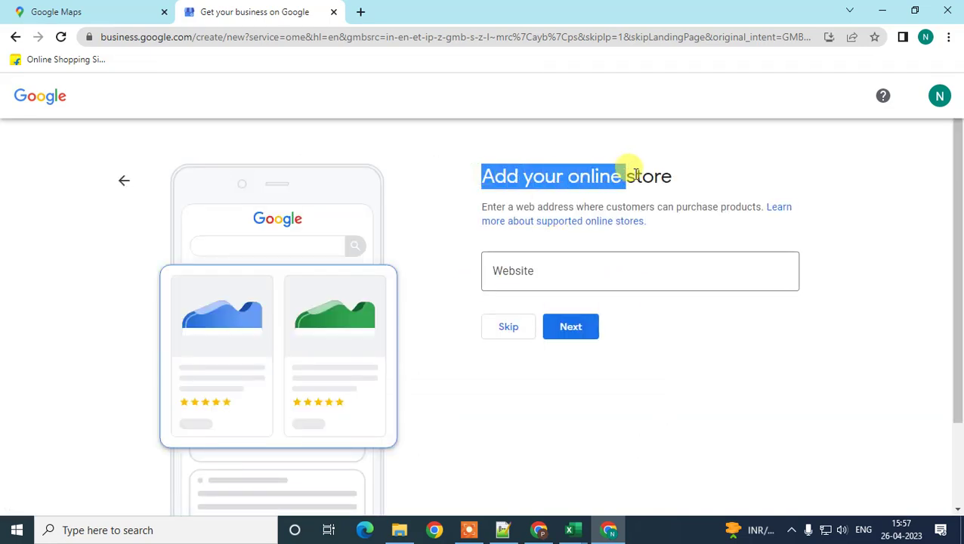
click(595, 188)
click(539, 270)
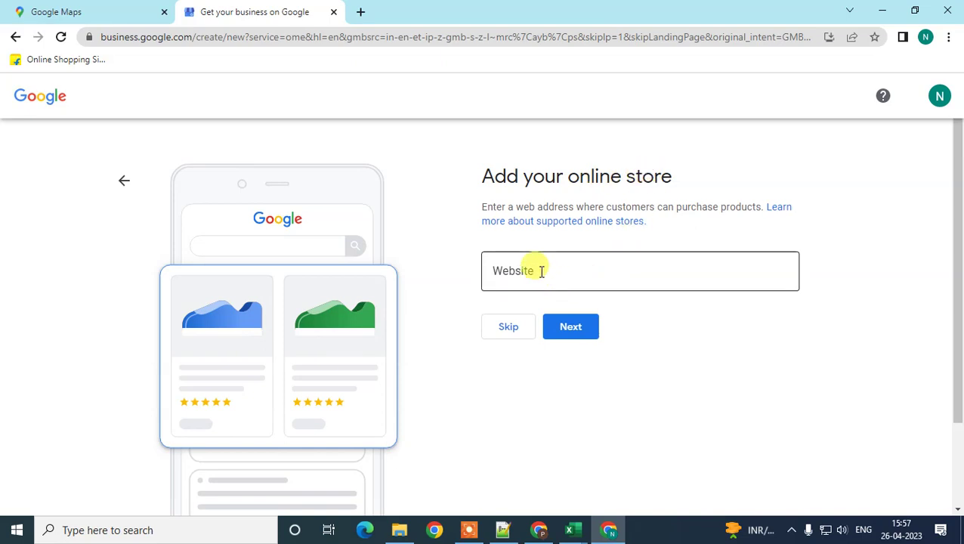
drag(484, 206, 565, 204)
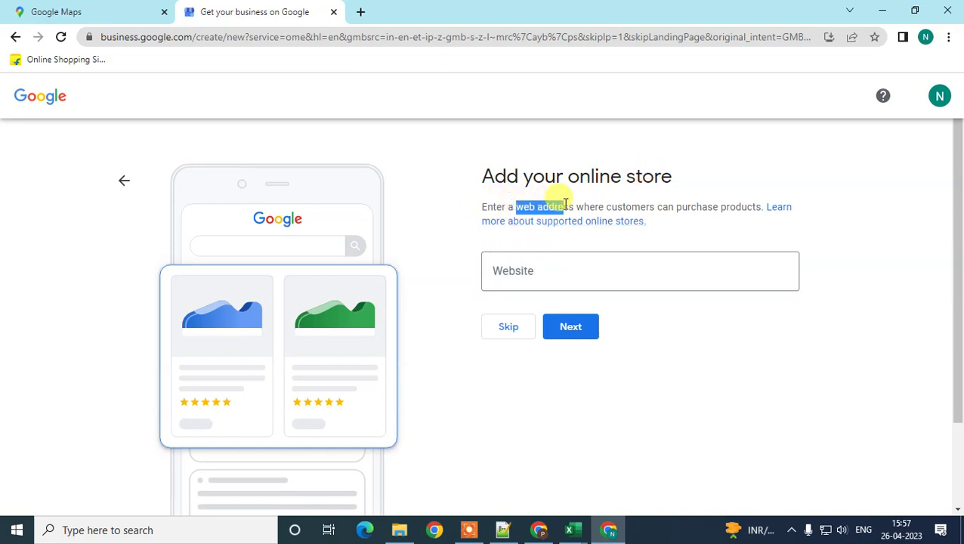
click(520, 267)
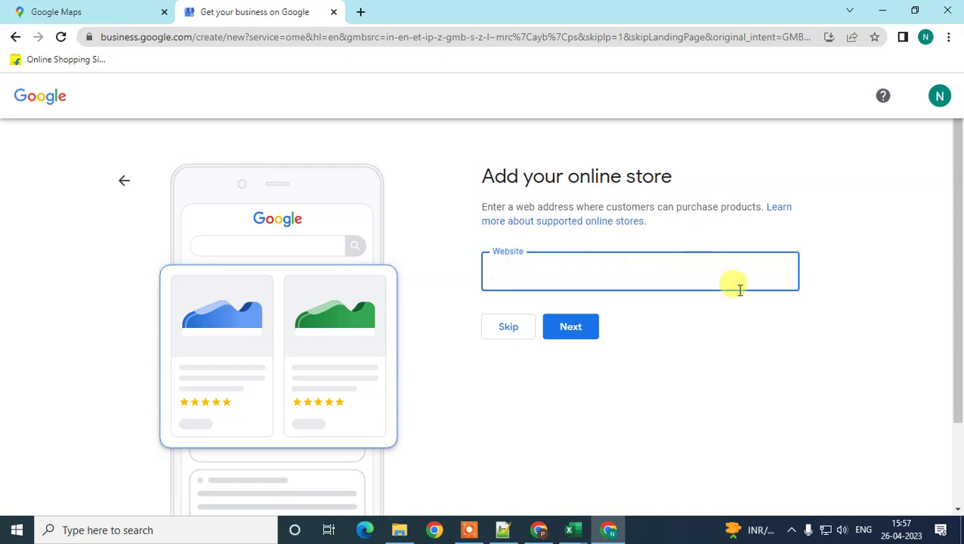
click(505, 336)
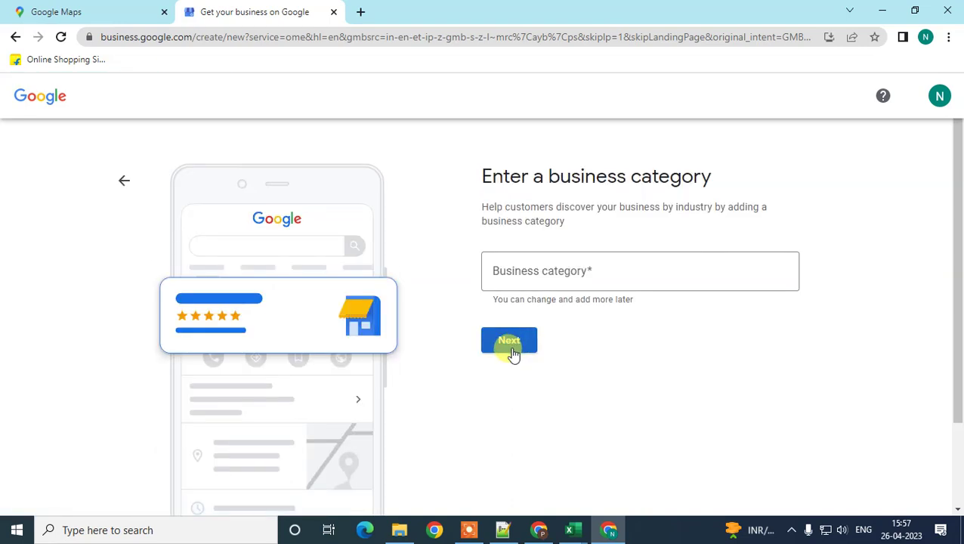
scroll(545, 295, down, 1)
Step: Search 'car de' in Business category, pick Car dealer, and confirm
click(555, 201)
scroll(604, 264, up, 1)
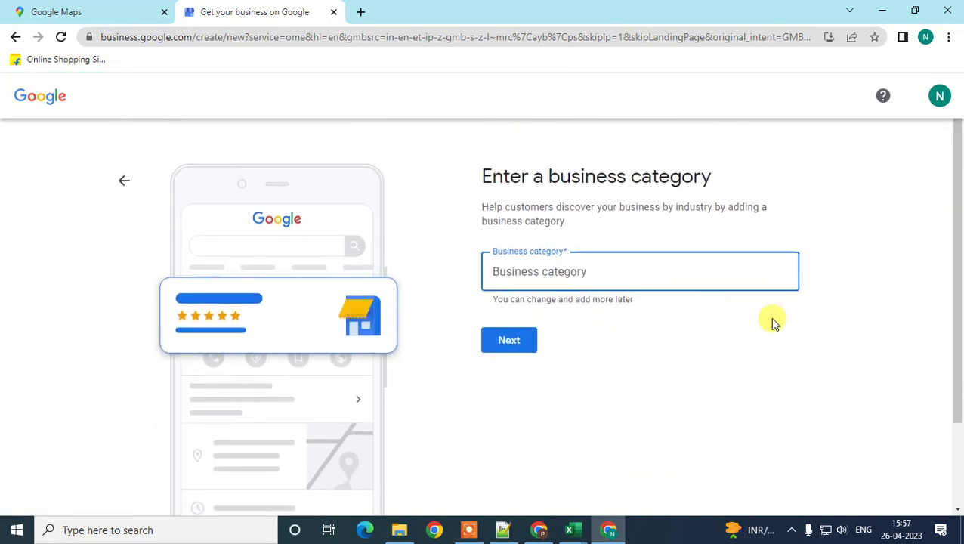
click(557, 271)
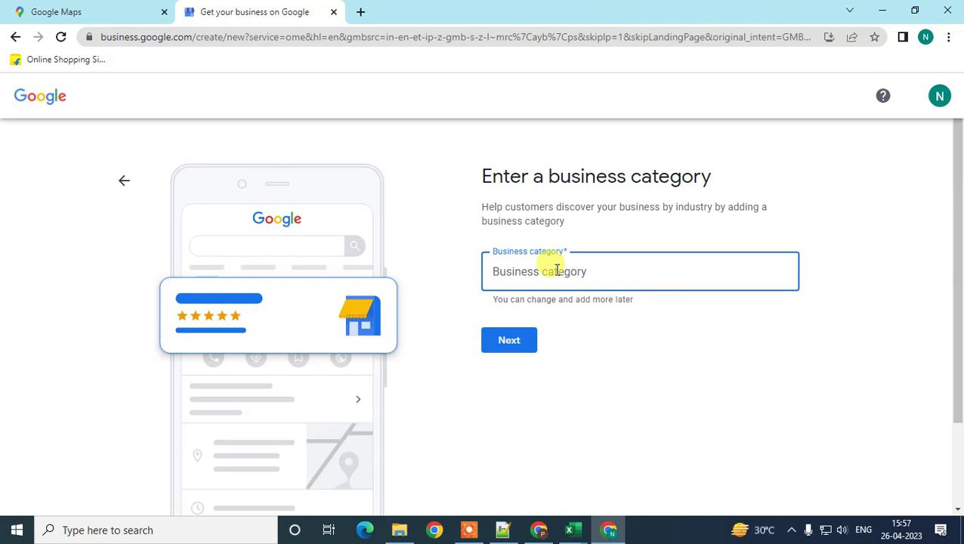
text(car de)
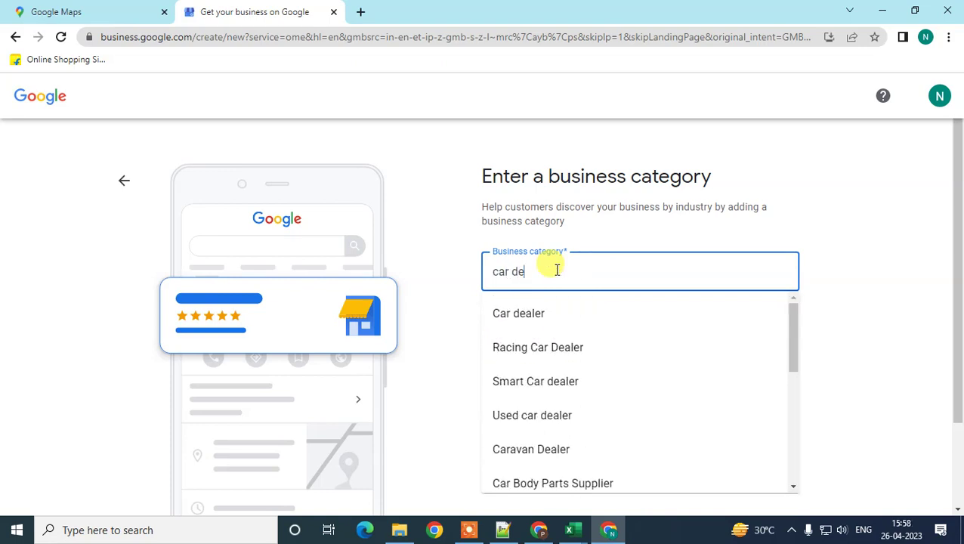
click(566, 316)
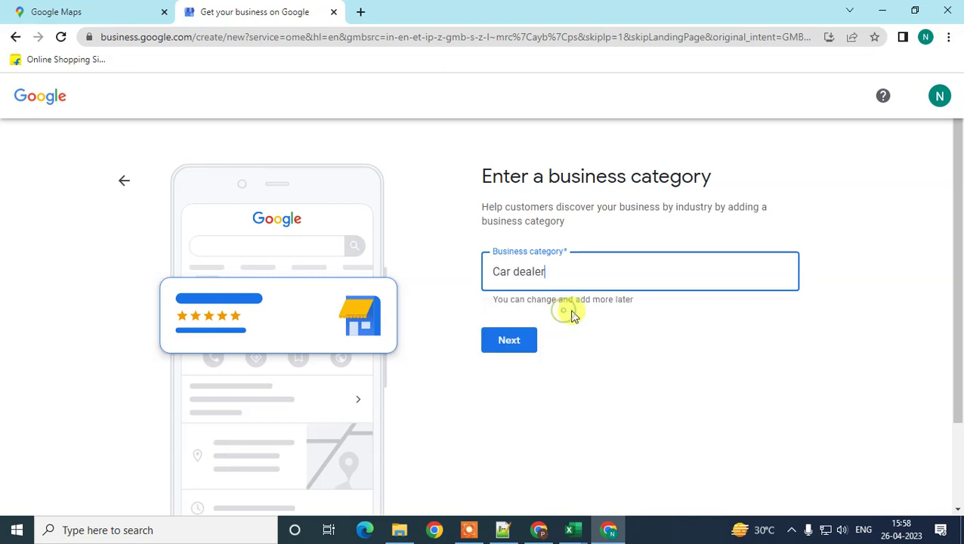
click(509, 339)
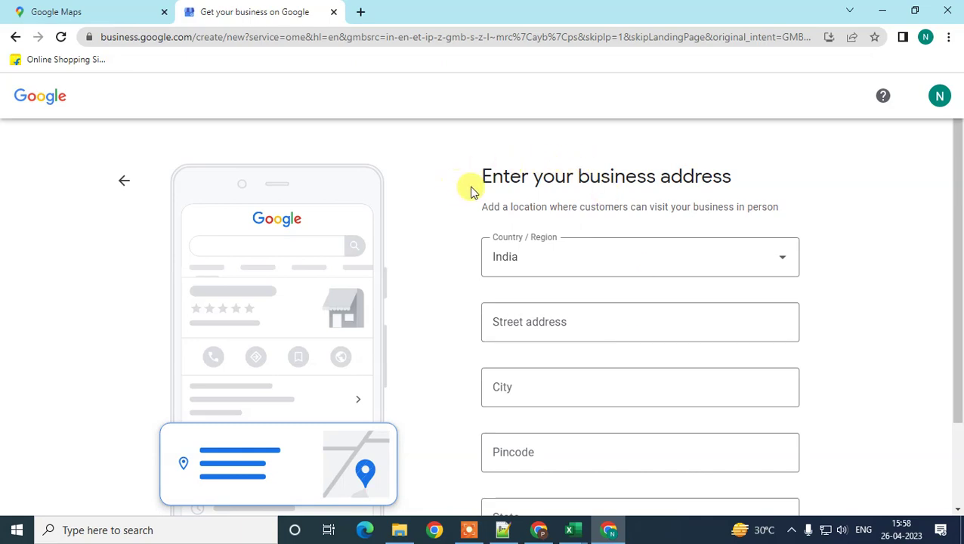
Step: Enter street address 'mumbai', pincode 400578 and state Maharashtra, then submit the address
scroll(575, 215, down, 1)
click(555, 251)
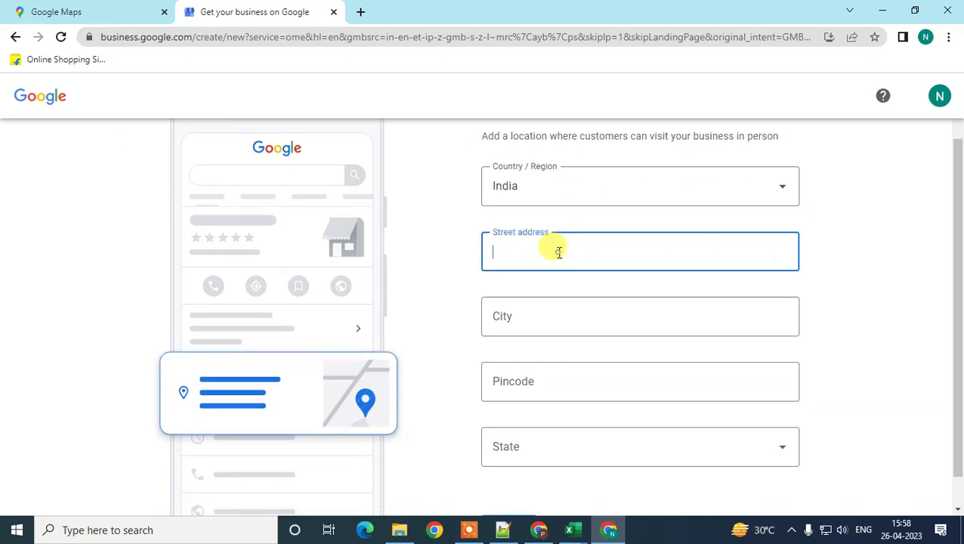
text(mumbai)
key(Tab)
key(Tab)
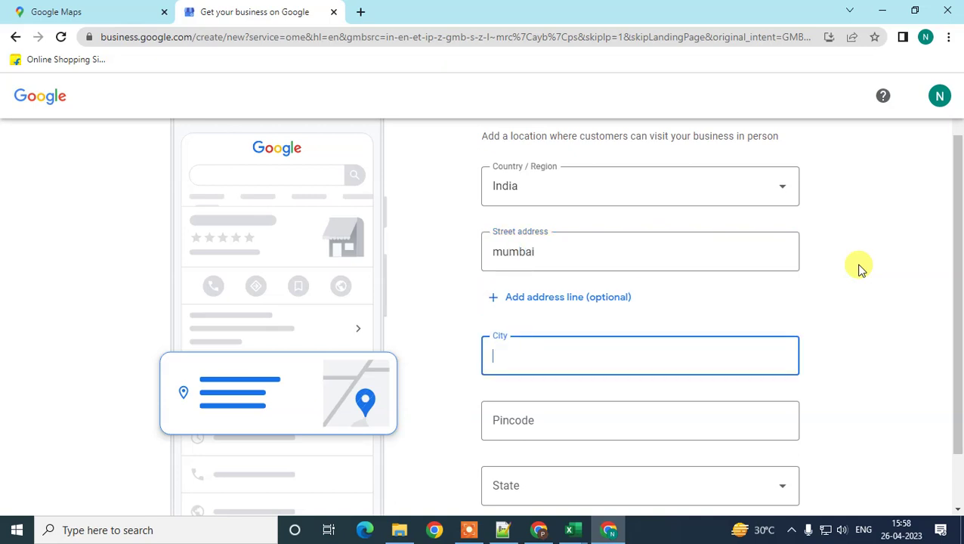
key(Tab)
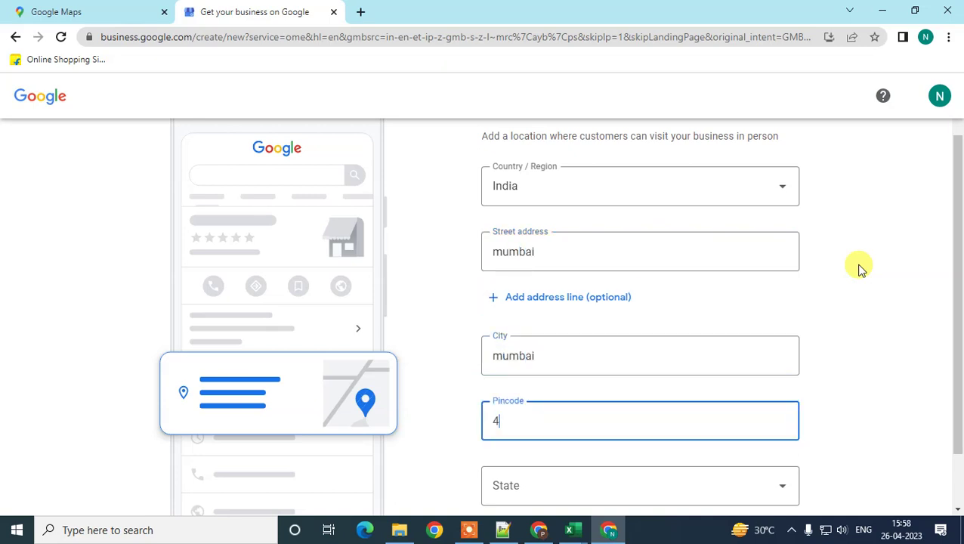
key(Tab)
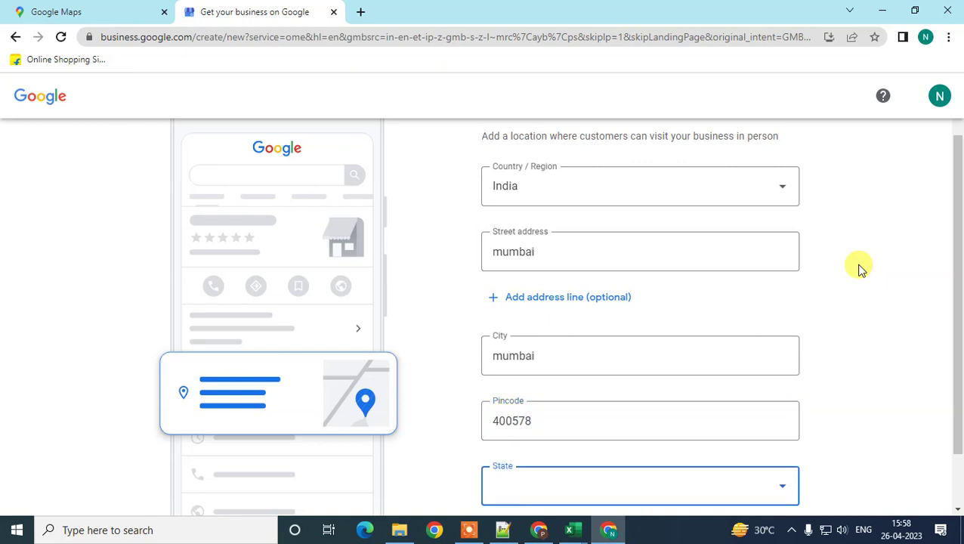
scroll(635, 284, down, 1)
click(576, 420)
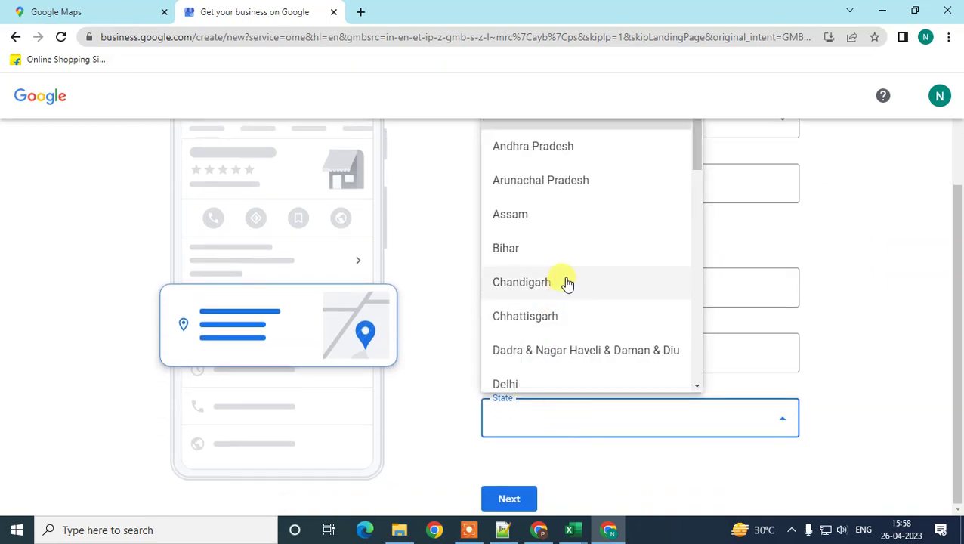
scroll(566, 280, down, 8)
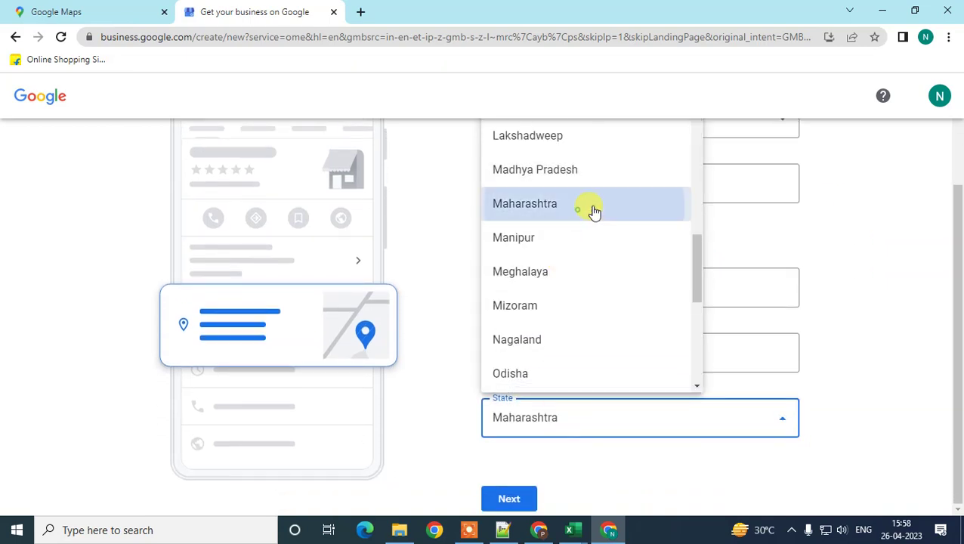
click(577, 215)
click(510, 499)
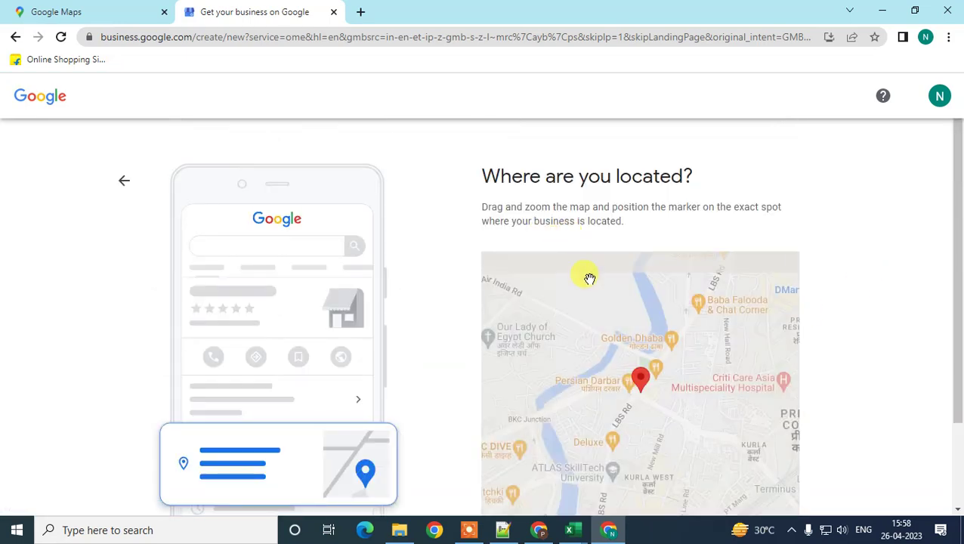
Step: Zoom the location map in around Kurla West and centre it on the current location
scroll(800, 306, down, 1)
double_click(625, 388)
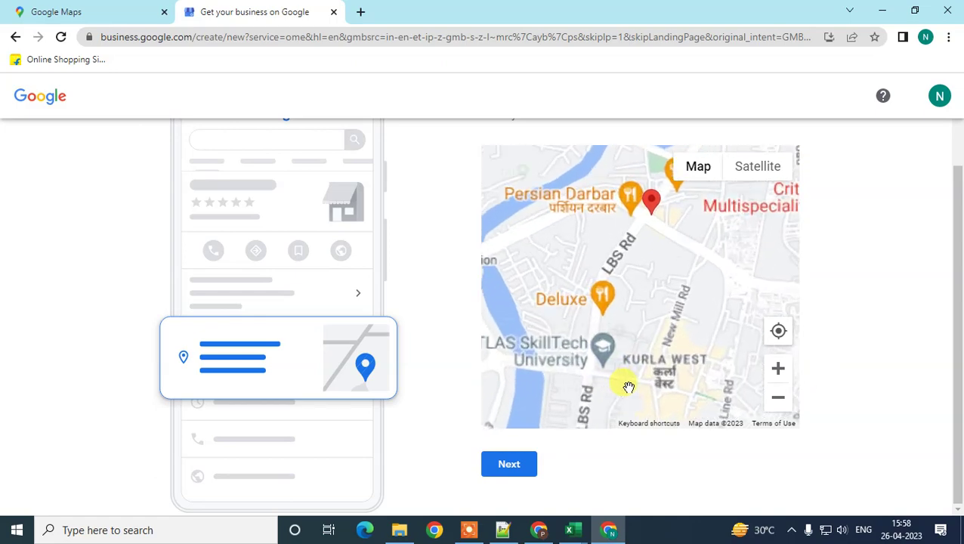
drag(950, 236, 947, 181)
scroll(547, 283, down, 1)
scroll(673, 383, down, 1)
scroll(675, 382, up, 1)
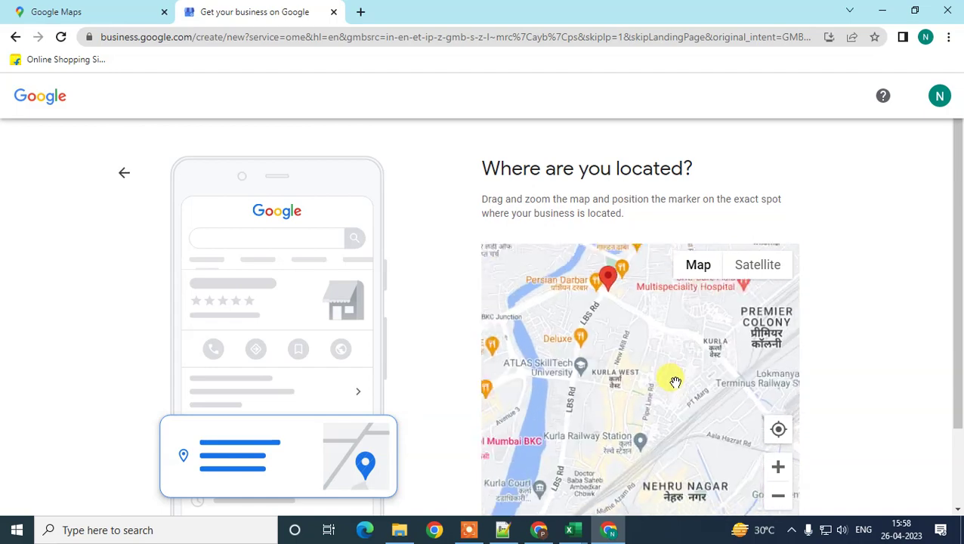
click(778, 432)
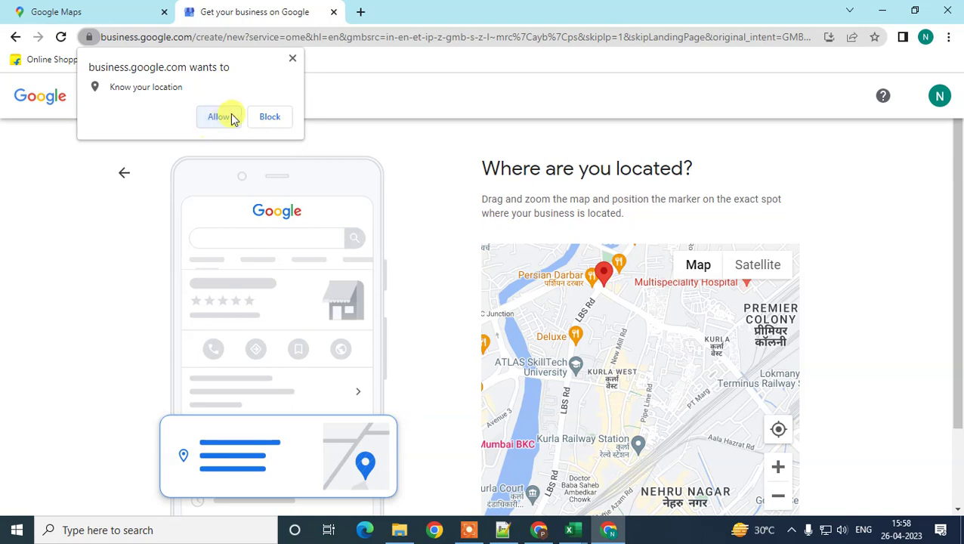
click(217, 119)
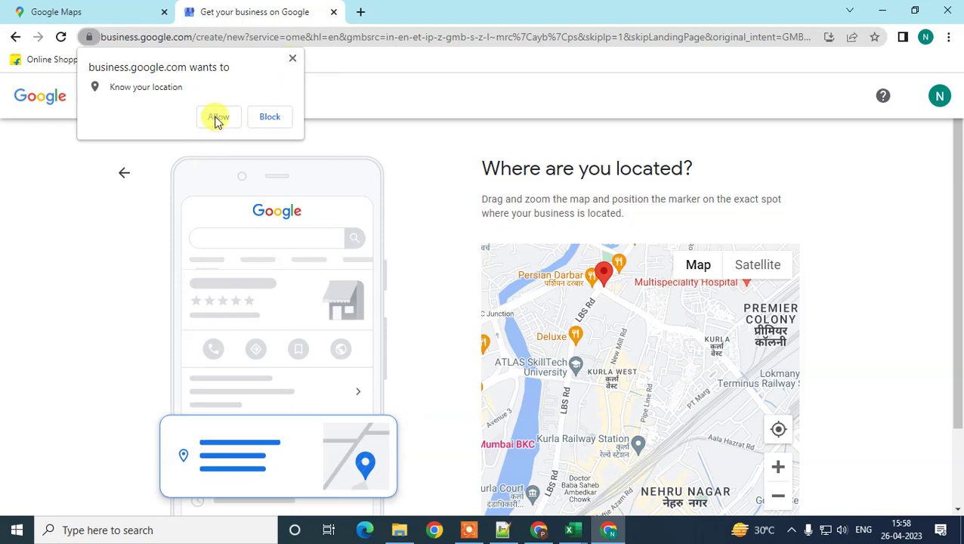
click(293, 62)
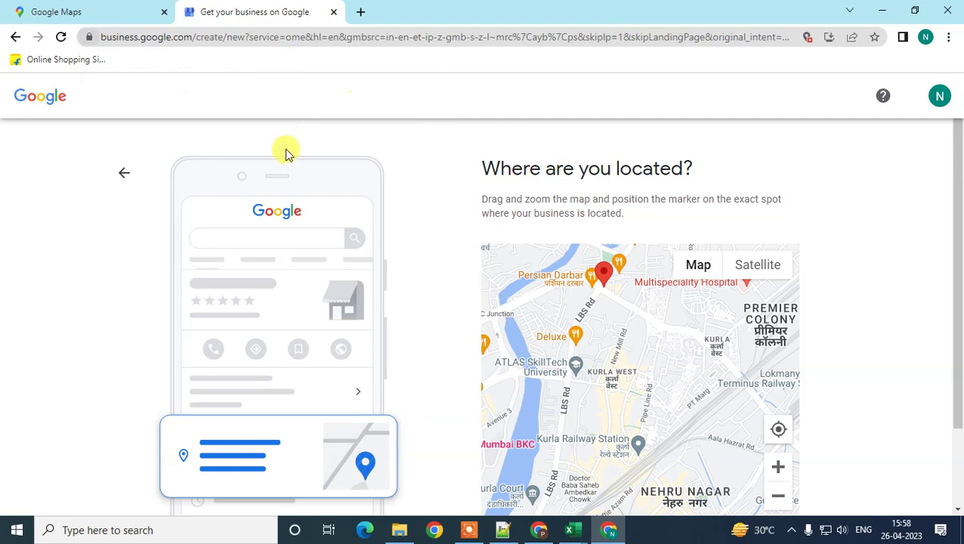
Step: Pan the zoomed map to the BKC area beside the river
drag(792, 318, 668, 384)
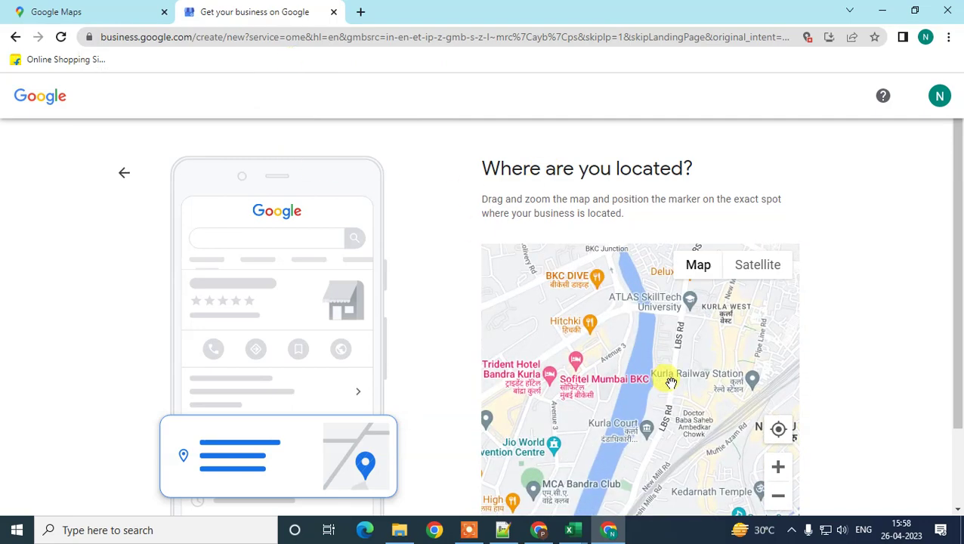
drag(958, 176, 958, 219)
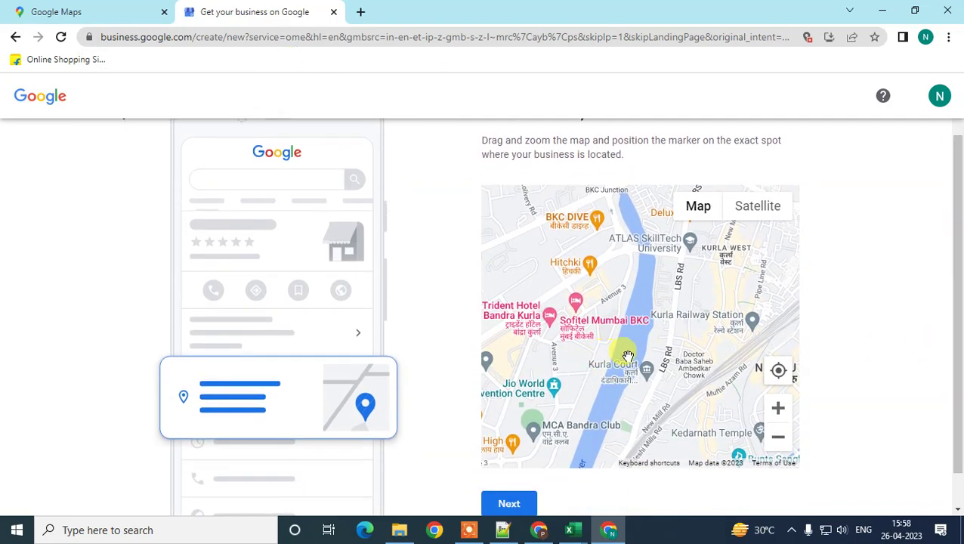
scroll(630, 356, down, 3)
scroll(627, 347, up, 3)
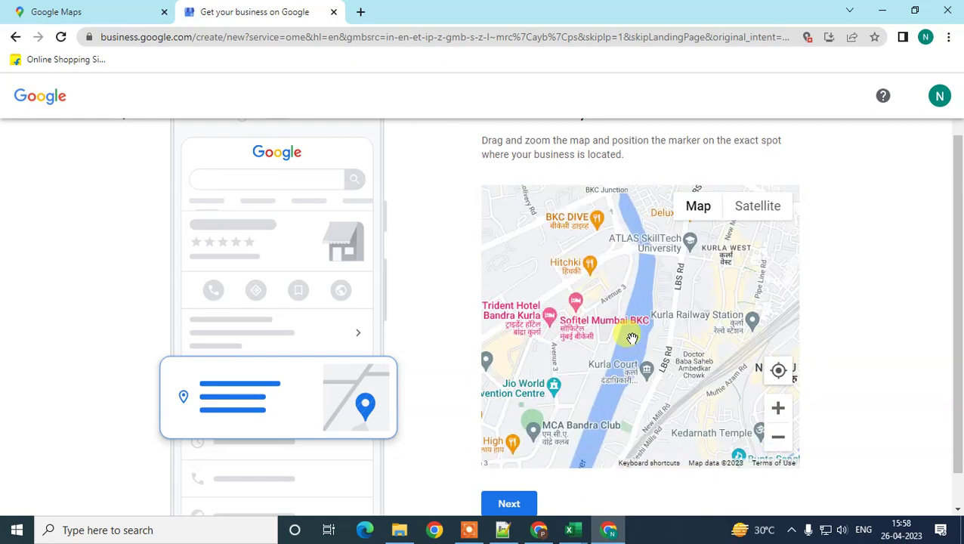
scroll(642, 365, up, 3)
drag(566, 333, 625, 337)
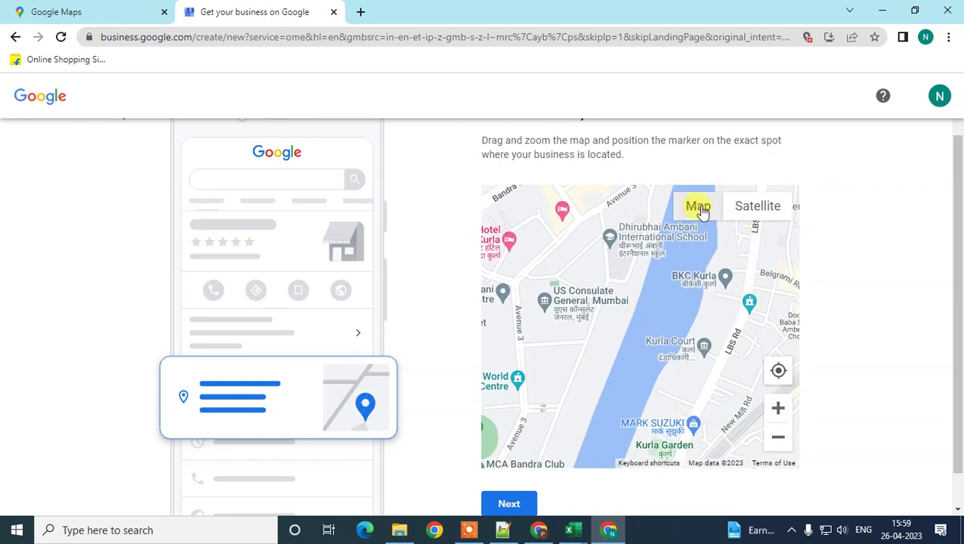
Step: Switch the map to satellite view and pan toward Kurla Railway Station East
click(771, 212)
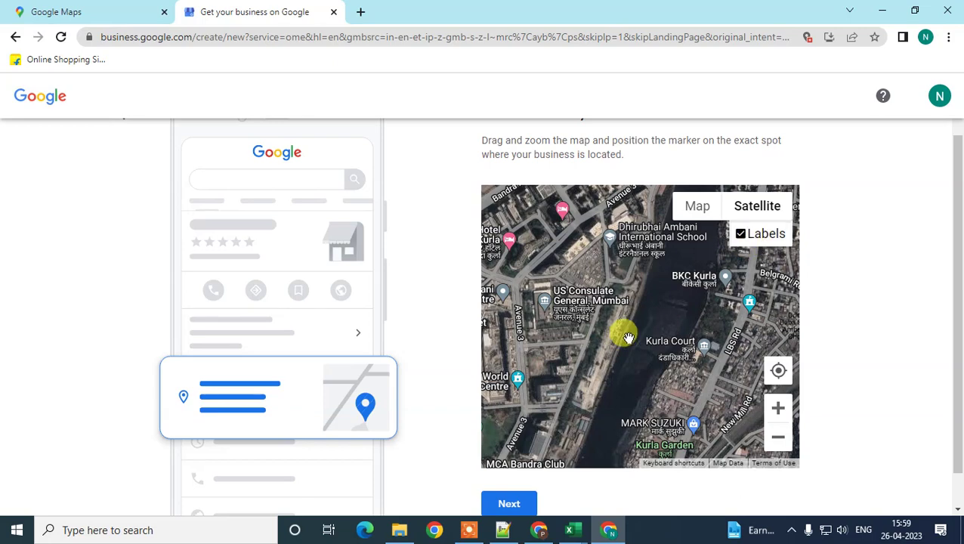
drag(609, 333, 584, 326)
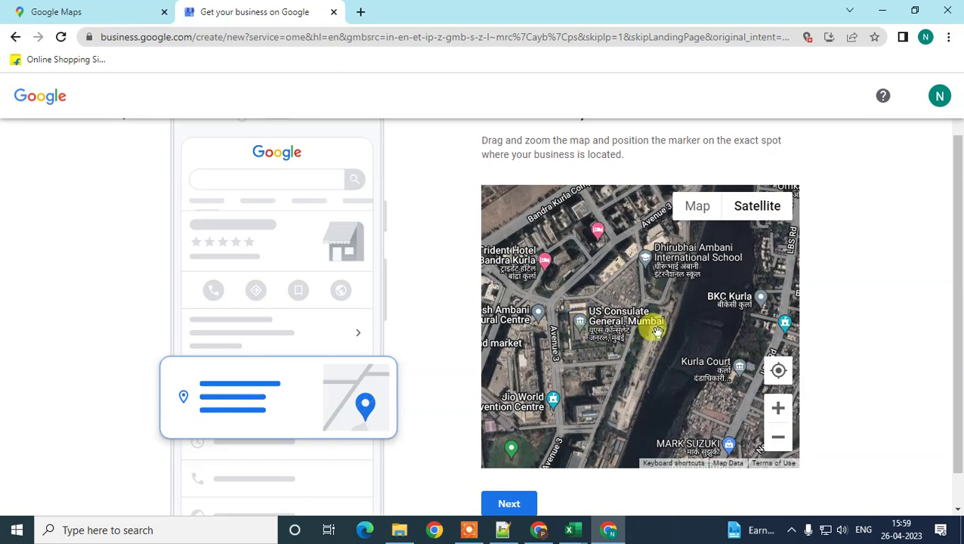
drag(688, 347, 660, 334)
mouse_move(748, 218)
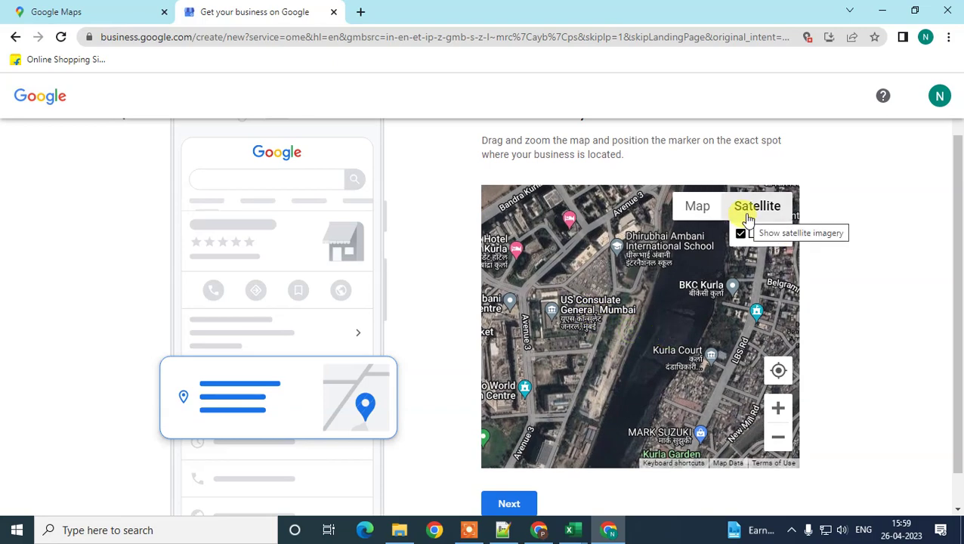
drag(625, 338, 616, 304)
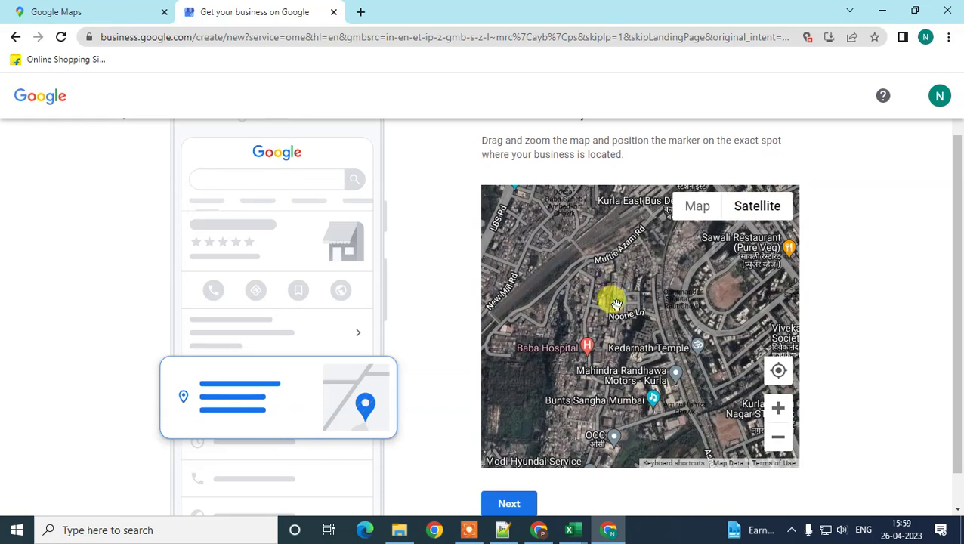
drag(559, 279, 637, 323)
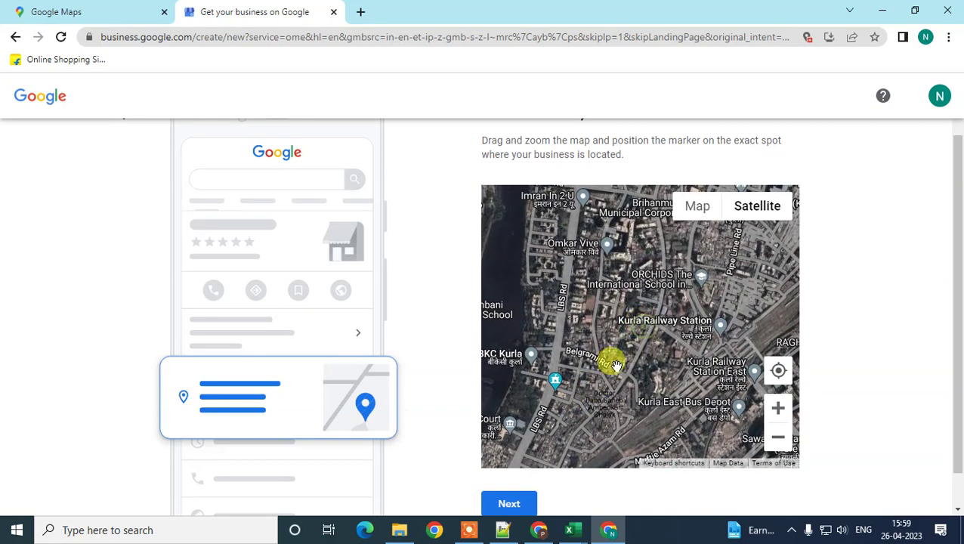
scroll(647, 386, up, 1)
scroll(652, 389, down, 1)
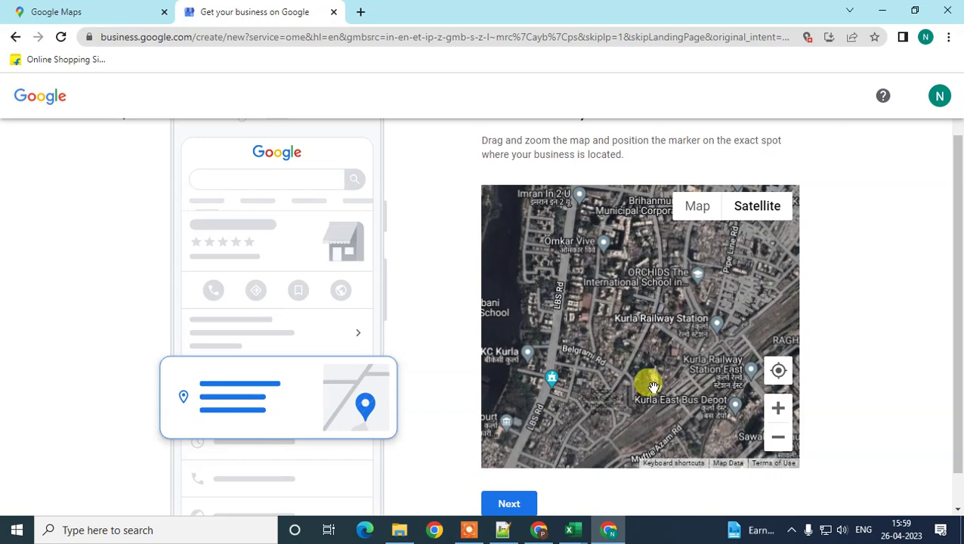
scroll(642, 374, down, 1)
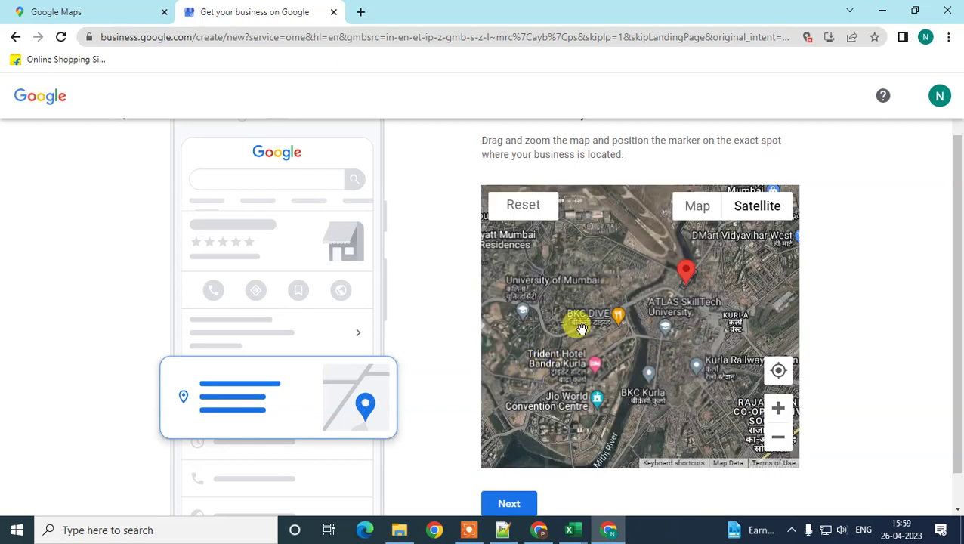
scroll(577, 323, up, 2)
Step: Drag the red marker onto the building roof near New Noor Hospital and confirm
mouse_move(611, 273)
mouse_down()
mouse_move(650, 286)
mouse_move(626, 320)
mouse_up()
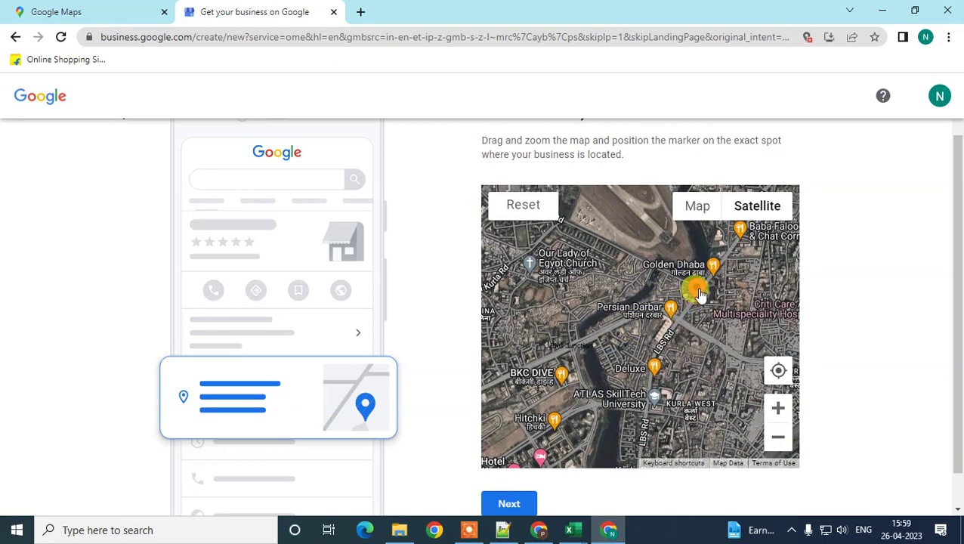
mouse_move(699, 301)
mouse_down()
mouse_move(610, 367)
mouse_move(566, 365)
mouse_move(558, 321)
mouse_move(665, 333)
mouse_move(687, 304)
mouse_move(706, 336)
mouse_up()
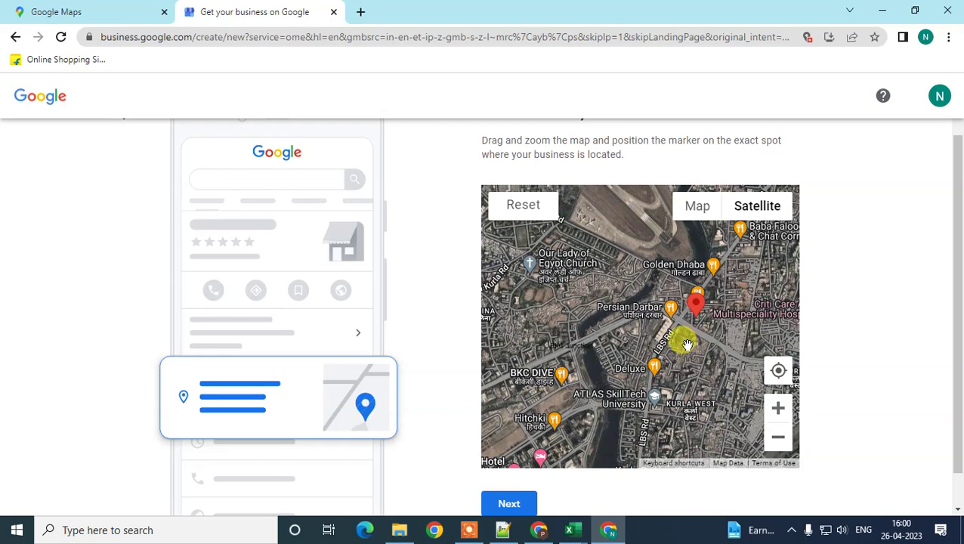
scroll(688, 345, up, 5)
scroll(643, 383, up, 4)
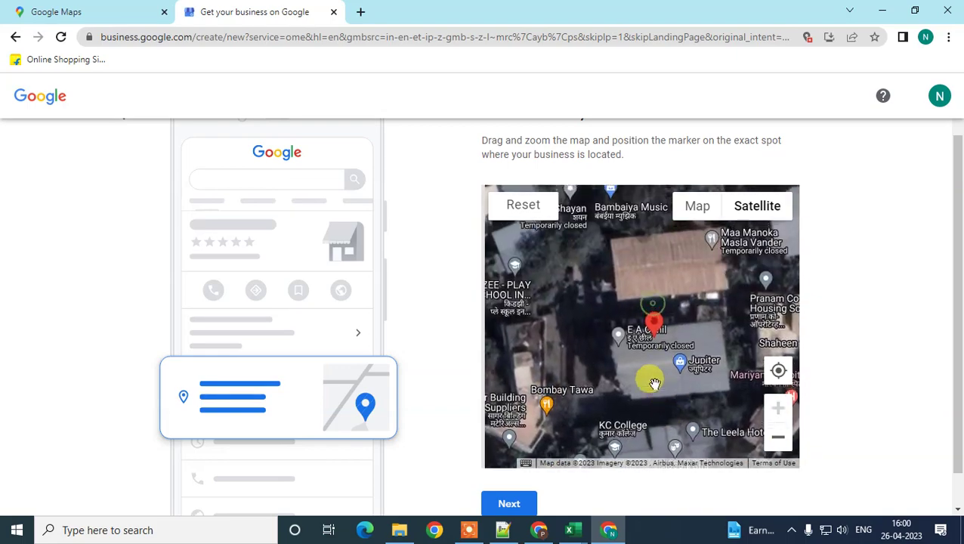
drag(652, 325, 610, 286)
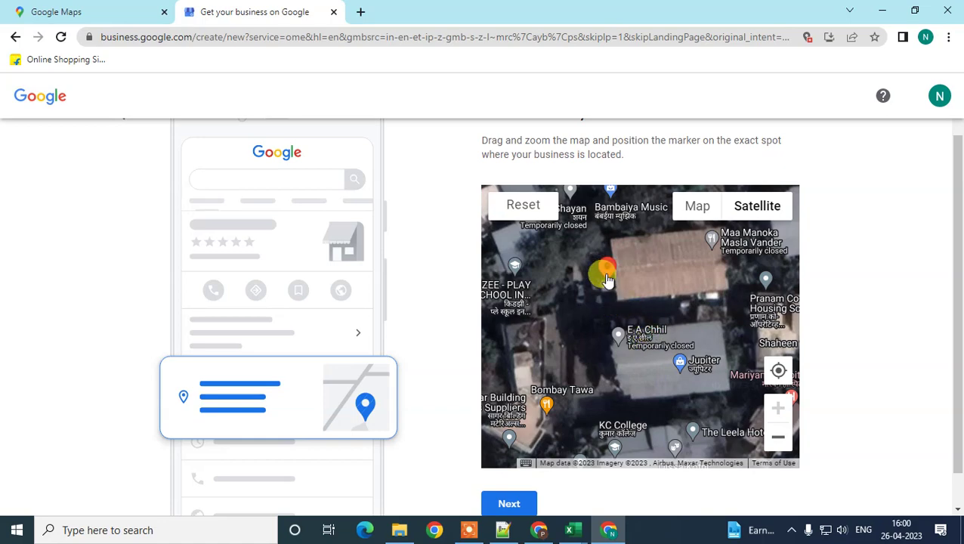
scroll(597, 318, down, 5)
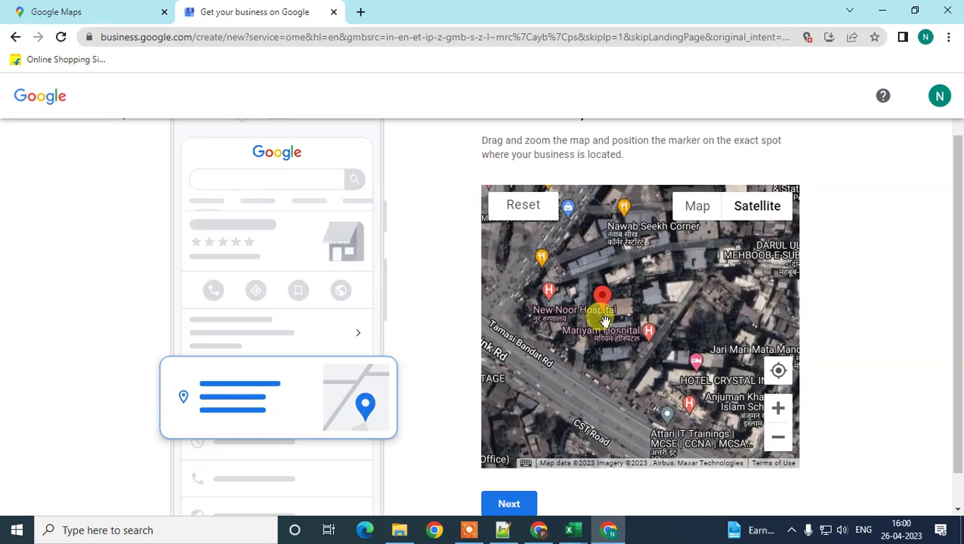
click(521, 503)
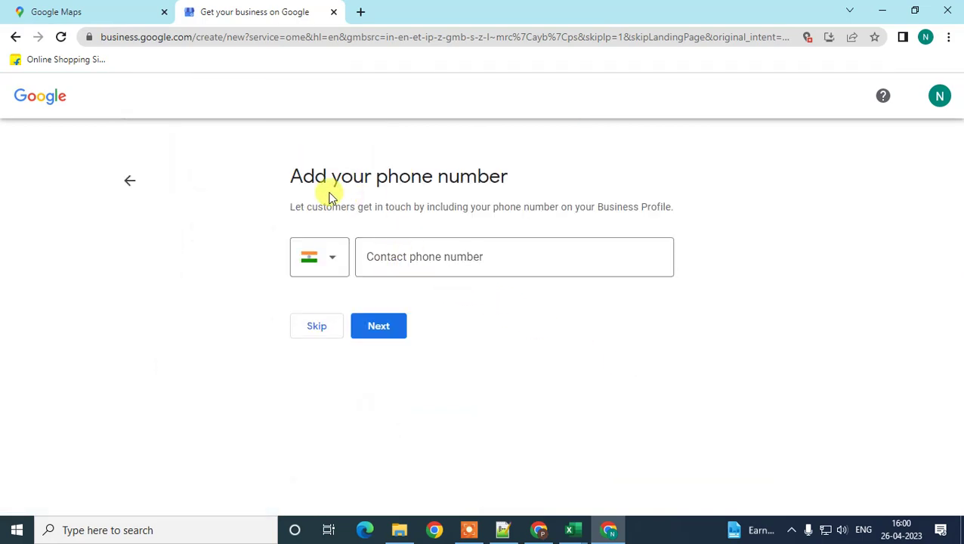
Step: Skip the Add your phone number step, leaving the phone blank
drag(284, 172, 657, 203)
click(311, 330)
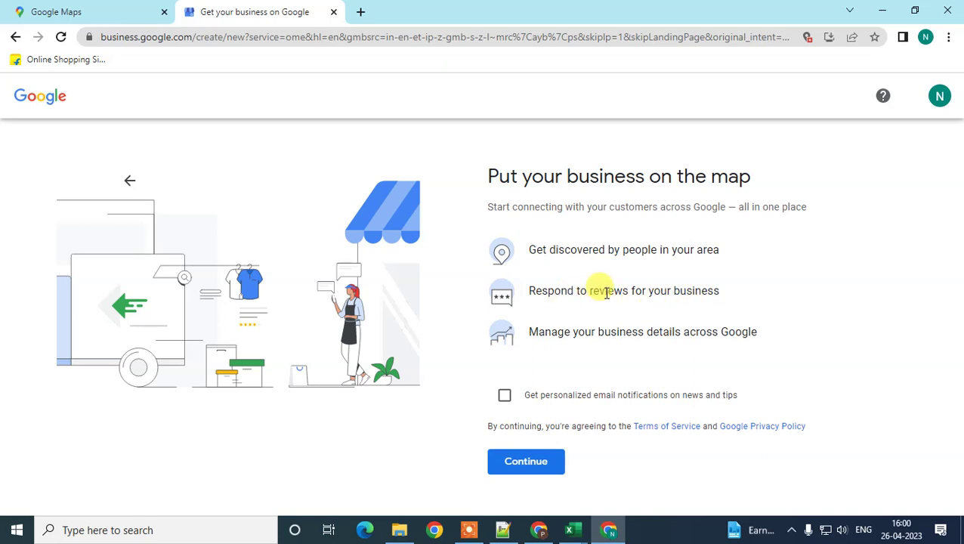
Step: Read the 'Put your business on the map' heading and feature list, then continue to phone verification
drag(488, 222, 809, 288)
click(808, 280)
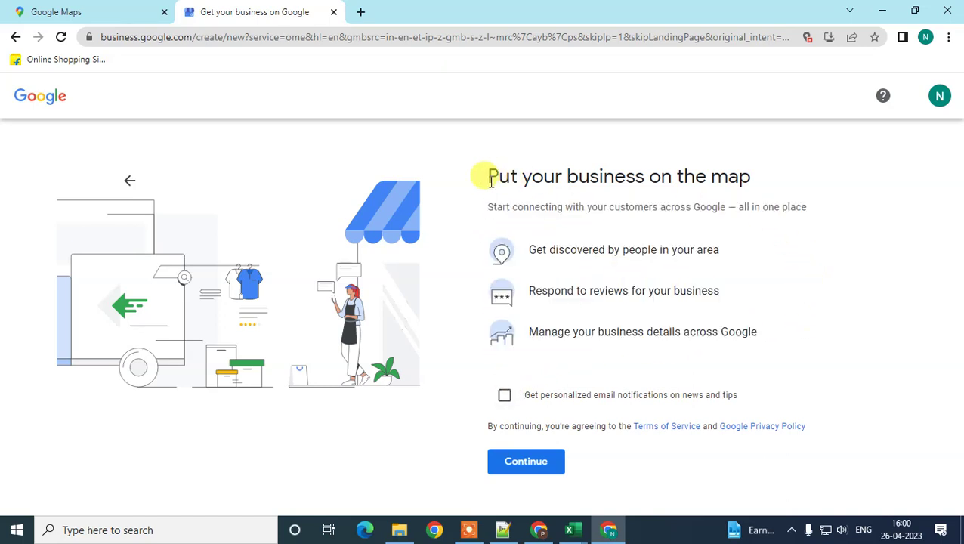
drag(485, 176, 820, 331)
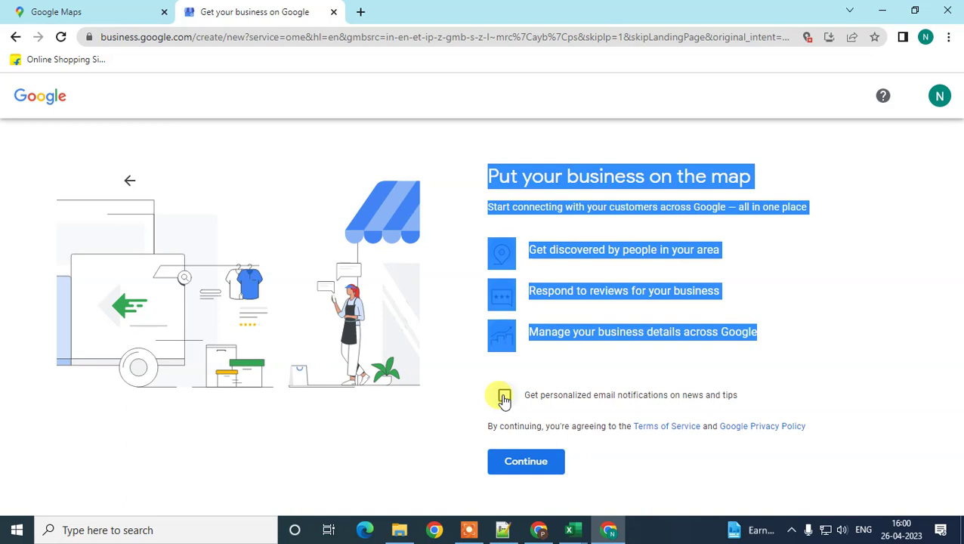
click(552, 464)
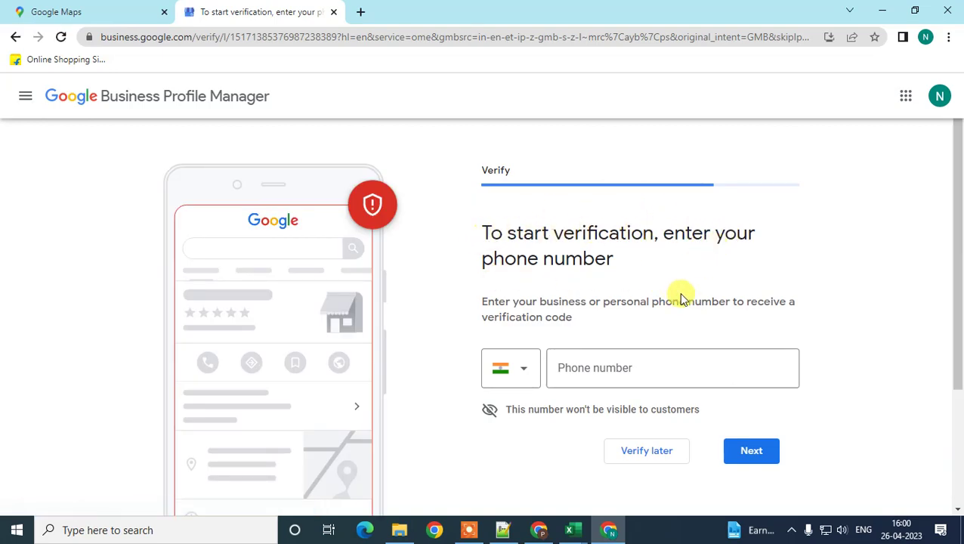
Step: Leave the verification phone number empty and choose Verify later
scroll(696, 298, down, 2)
scroll(620, 287, up, 2)
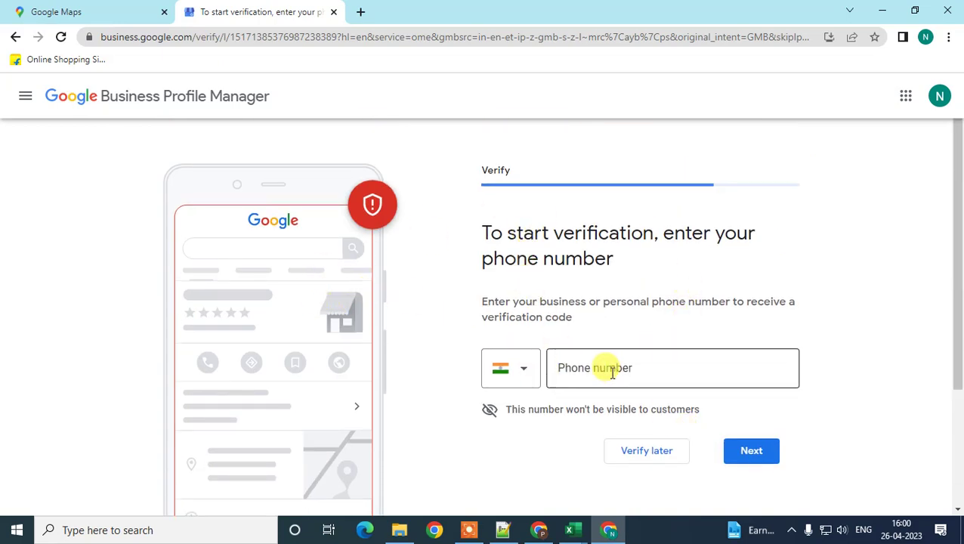
click(639, 371)
scroll(642, 378, down, 1)
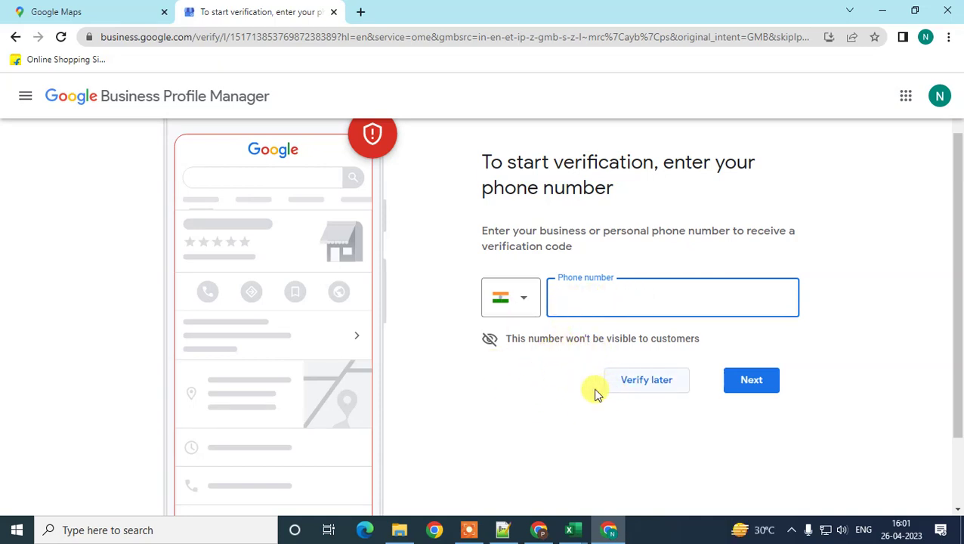
scroll(503, 399, up, 2)
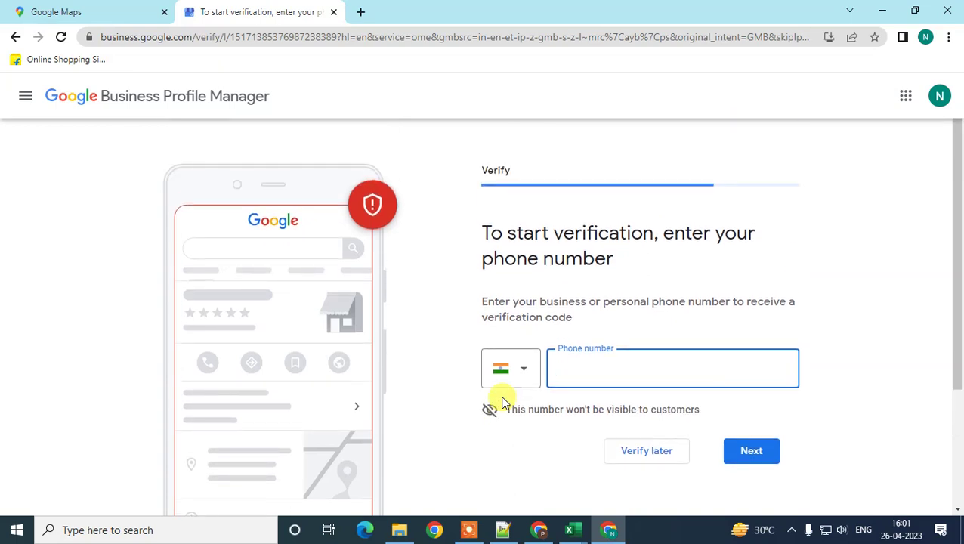
drag(479, 321, 583, 318)
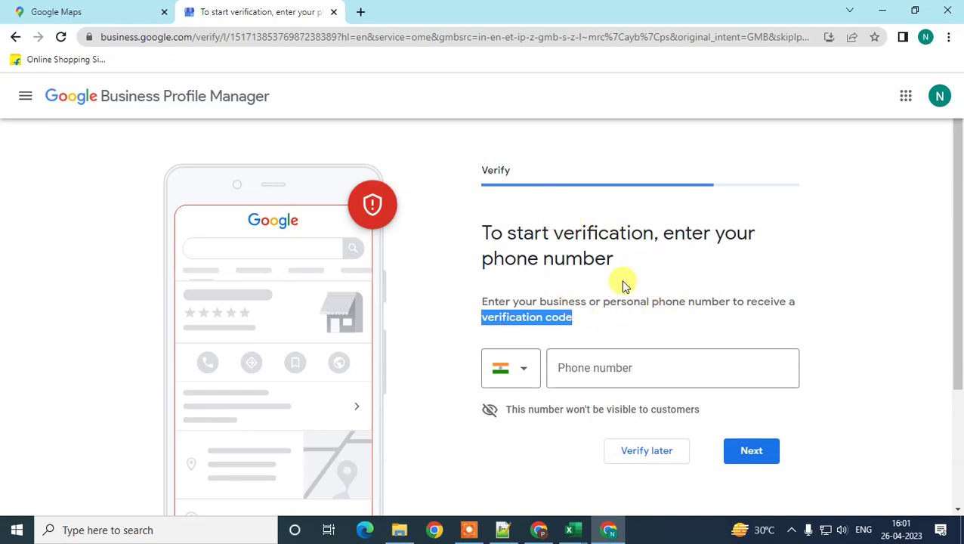
scroll(663, 285, down, 1)
scroll(663, 282, up, 1)
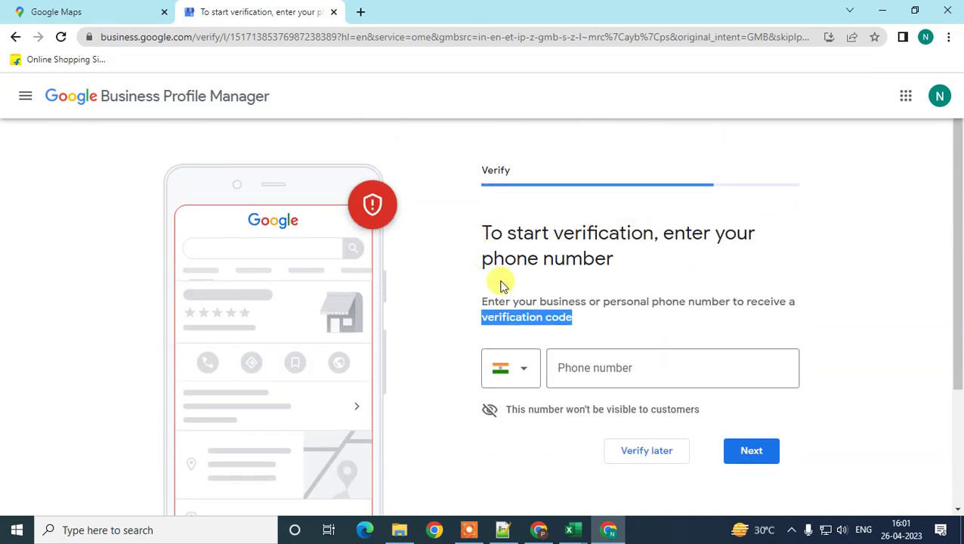
click(639, 452)
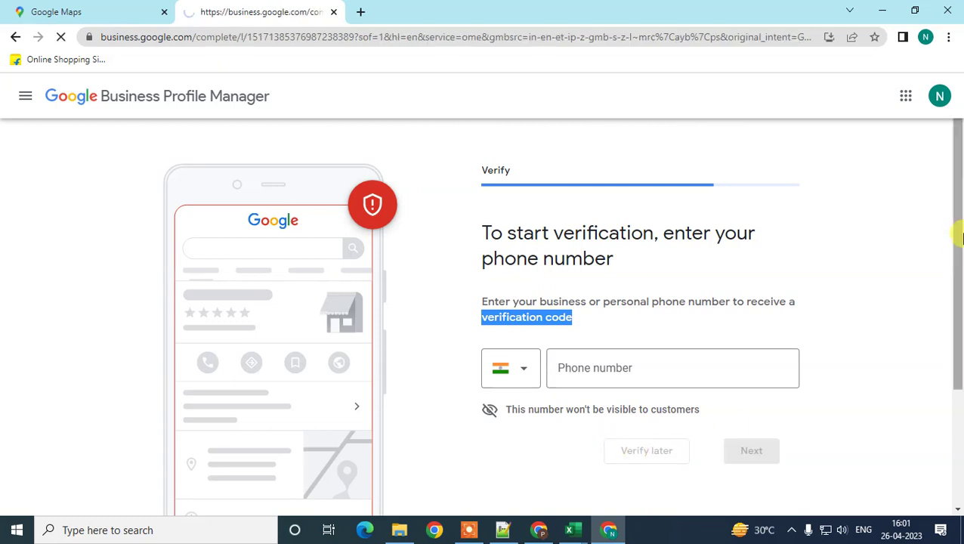
Step: Try Sunday hours of 12:00 AM to 12:00 AM, then mark Sunday and Monday closed again
scroll(784, 201, down, 2)
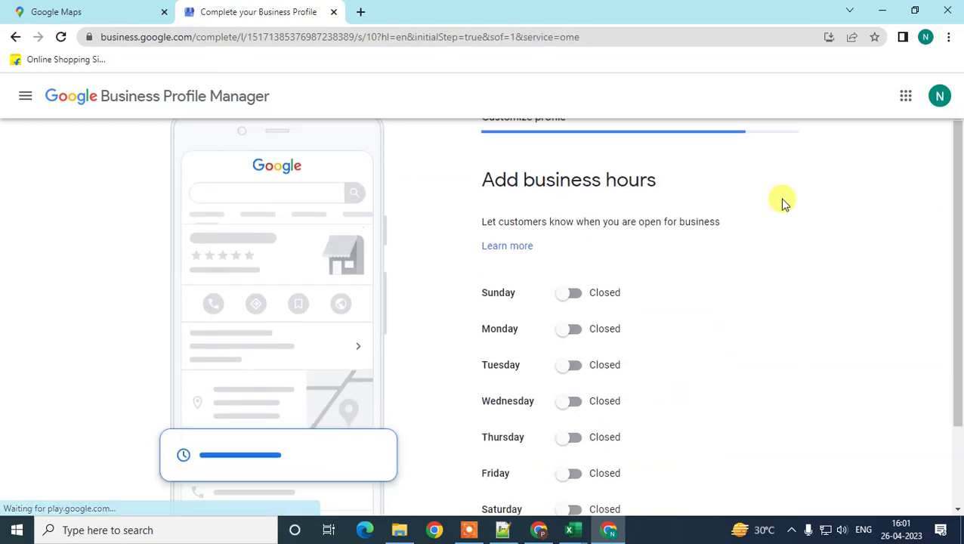
scroll(772, 218, up, 2)
drag(476, 245, 685, 243)
scroll(685, 275, down, 1)
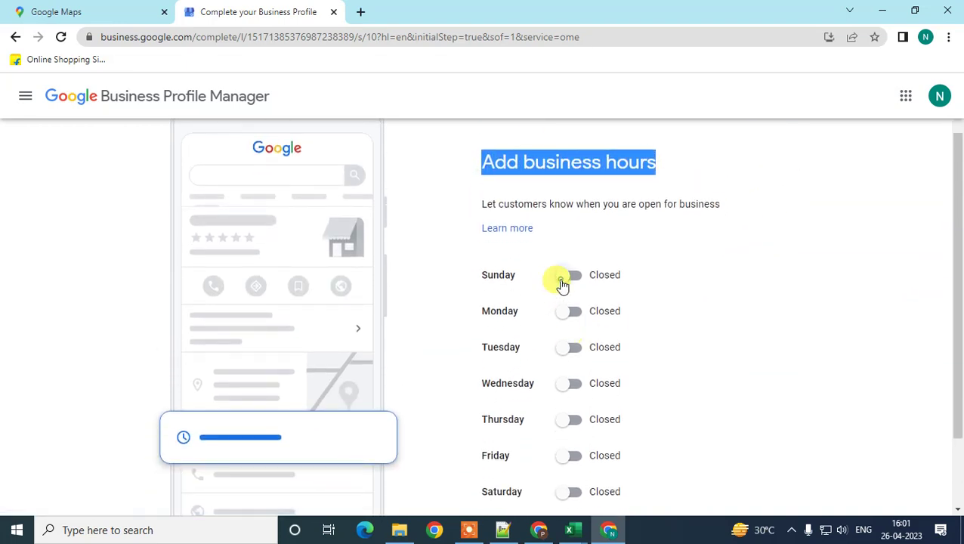
click(564, 277)
click(570, 333)
click(507, 297)
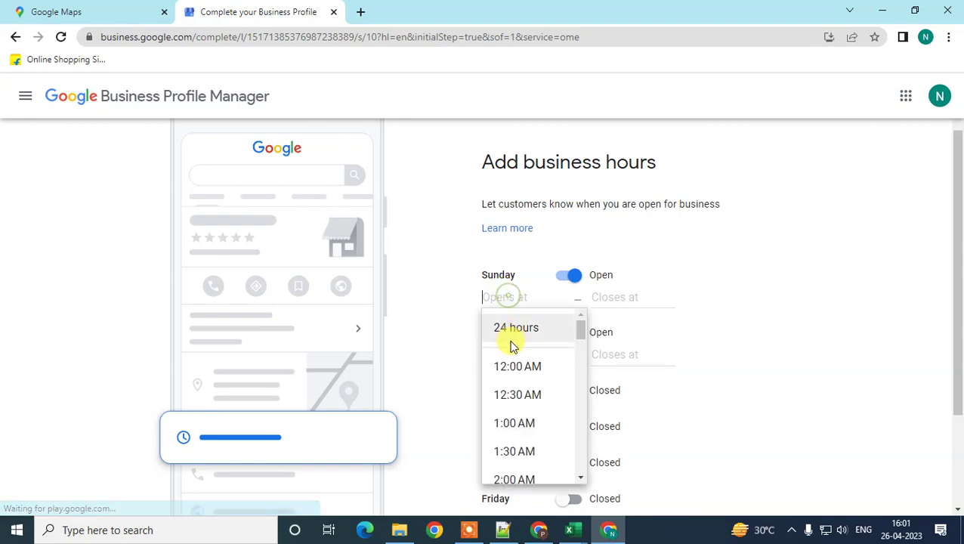
click(517, 366)
click(614, 303)
click(624, 366)
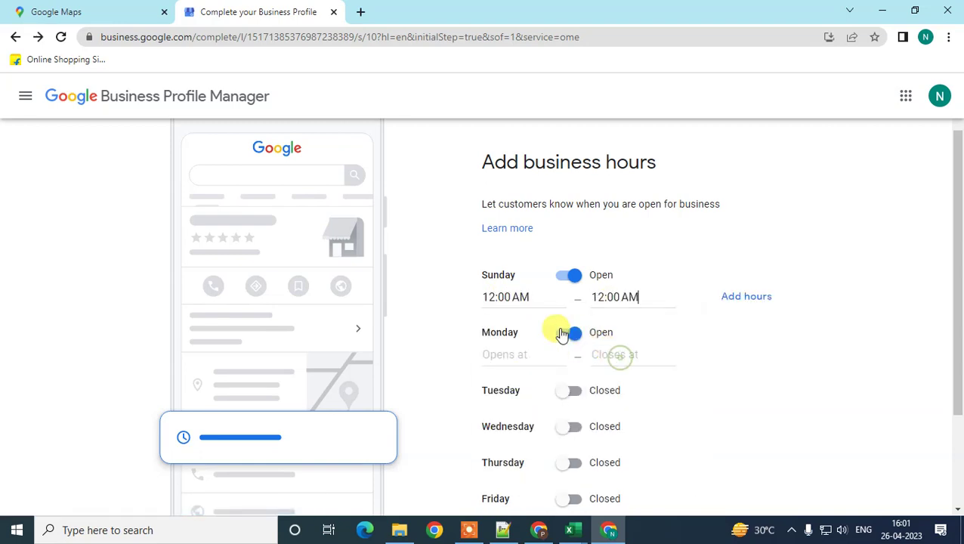
click(563, 333)
click(571, 276)
Step: Open Friday and Saturday, each set to open 24 hours
scroll(632, 329, down, 2)
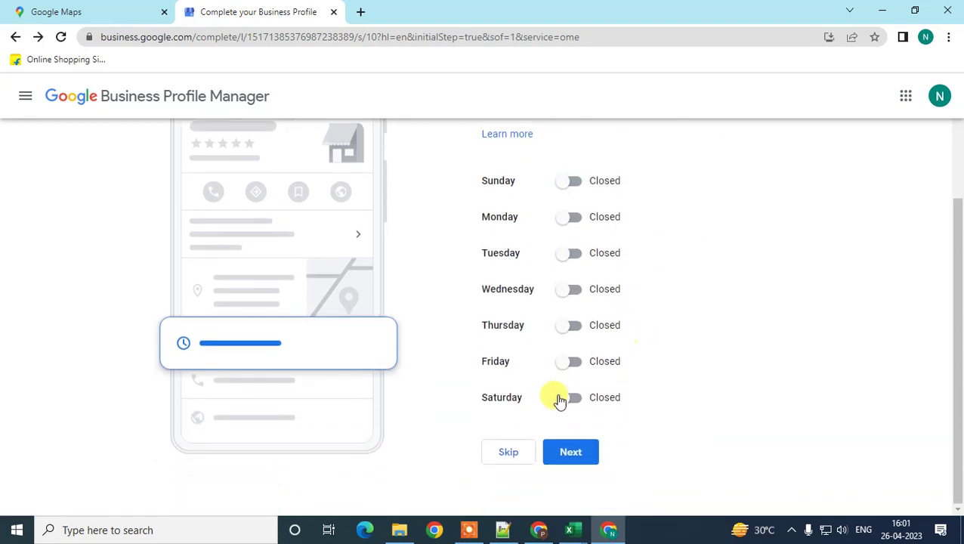
scroll(567, 385, up, 2)
scroll(586, 413, down, 2)
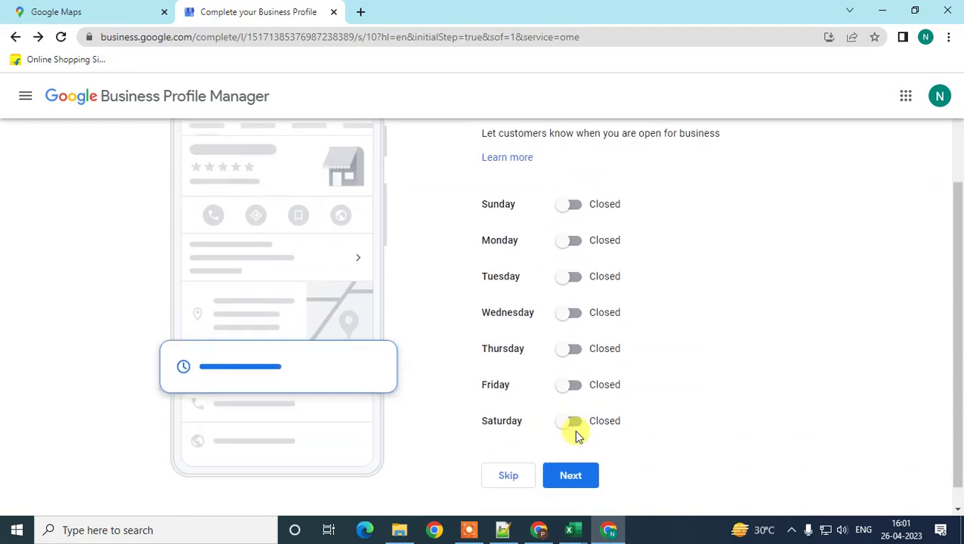
click(572, 422)
click(570, 382)
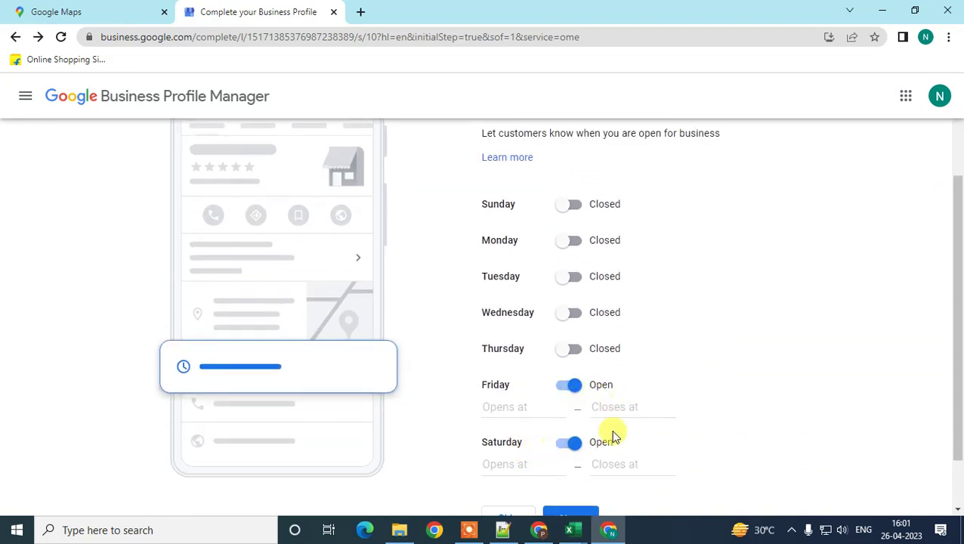
click(537, 410)
click(527, 474)
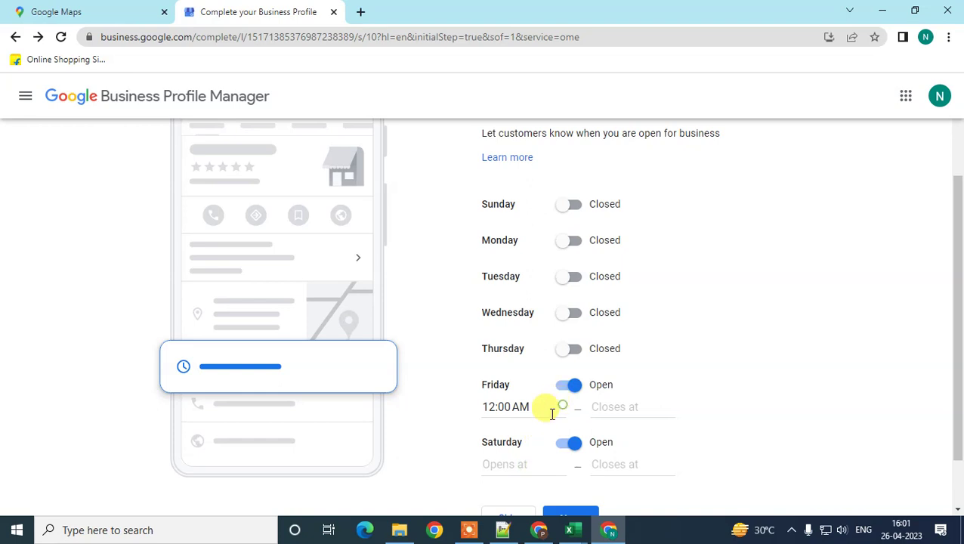
click(573, 386)
click(571, 388)
click(521, 415)
click(517, 437)
scroll(526, 416, down, 1)
click(529, 399)
click(527, 428)
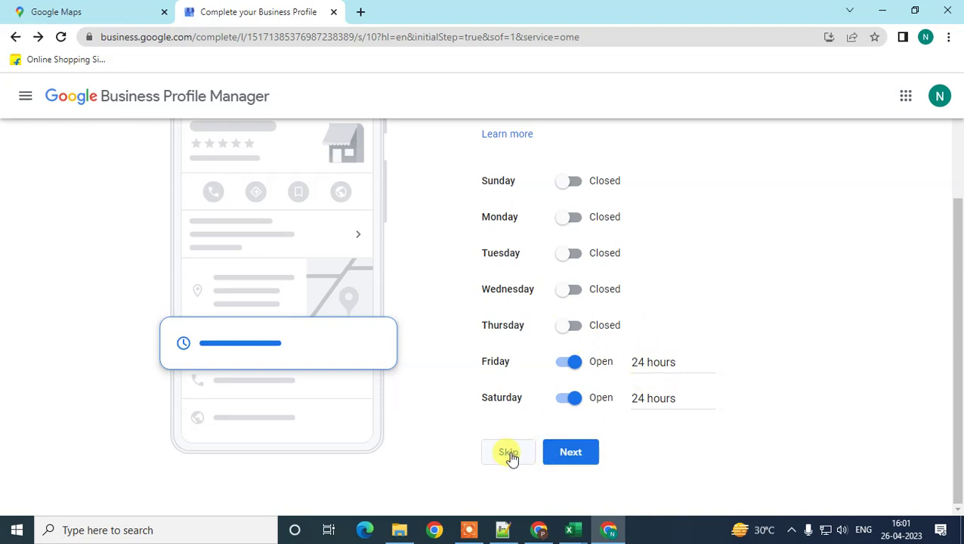
Step: Save the business hours and skip the Add messaging step
click(595, 455)
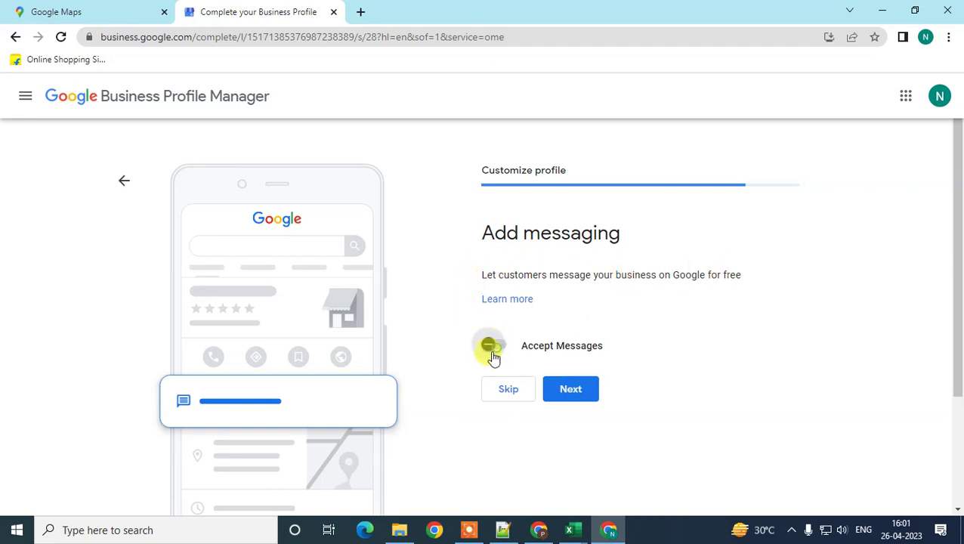
click(516, 391)
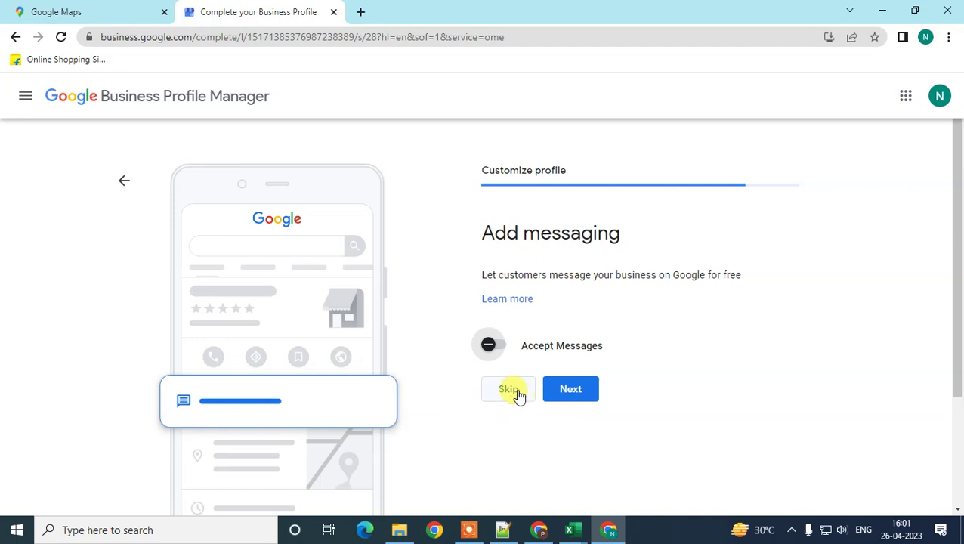
scroll(683, 372, down, 3)
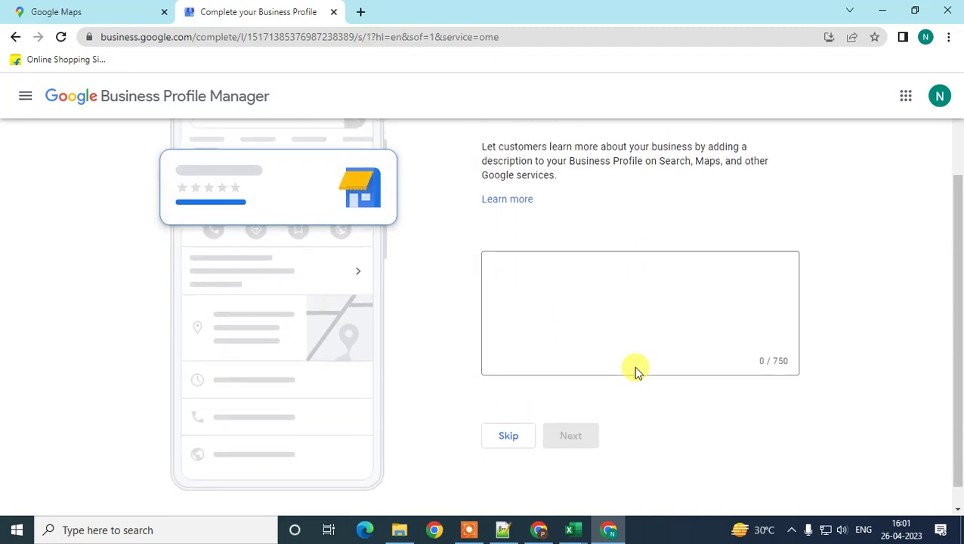
Step: Enter 'we car dealers' as the business description, check its spelling, and submit it
scroll(605, 303, up, 1)
drag(478, 151, 709, 163)
click(556, 333)
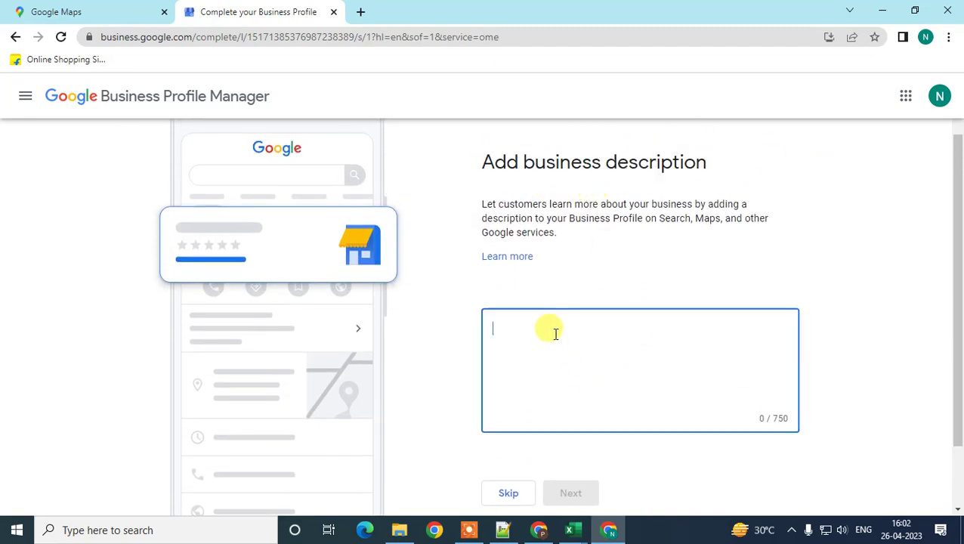
text(he)
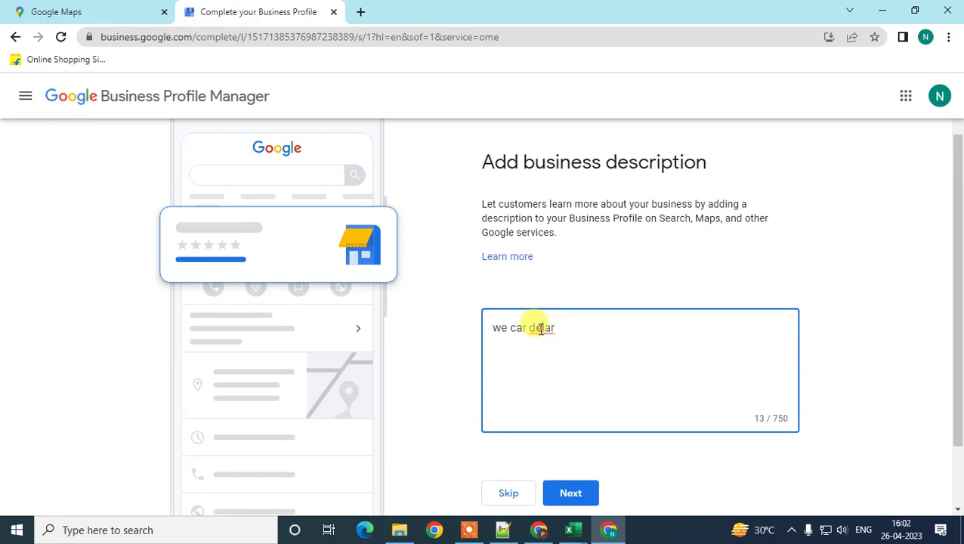
right_click(540, 328)
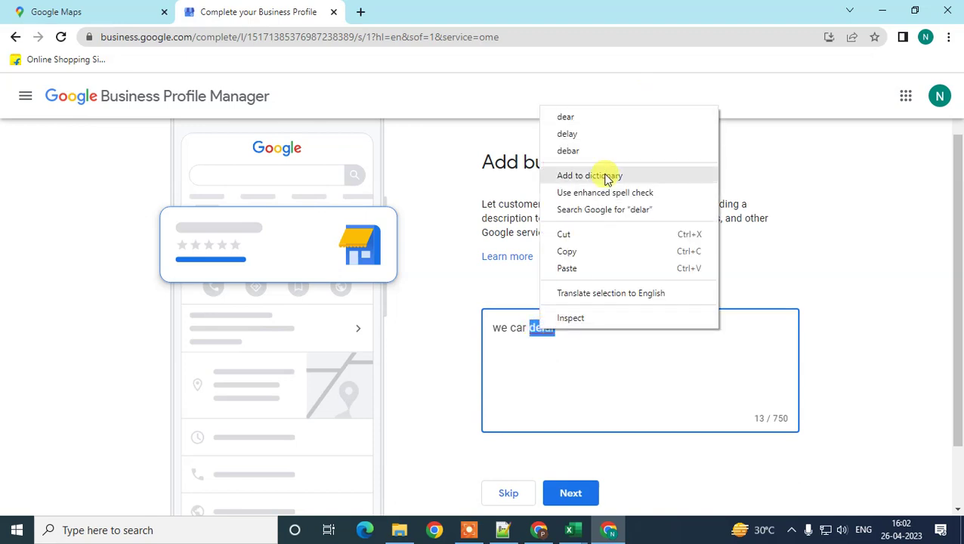
click(603, 357)
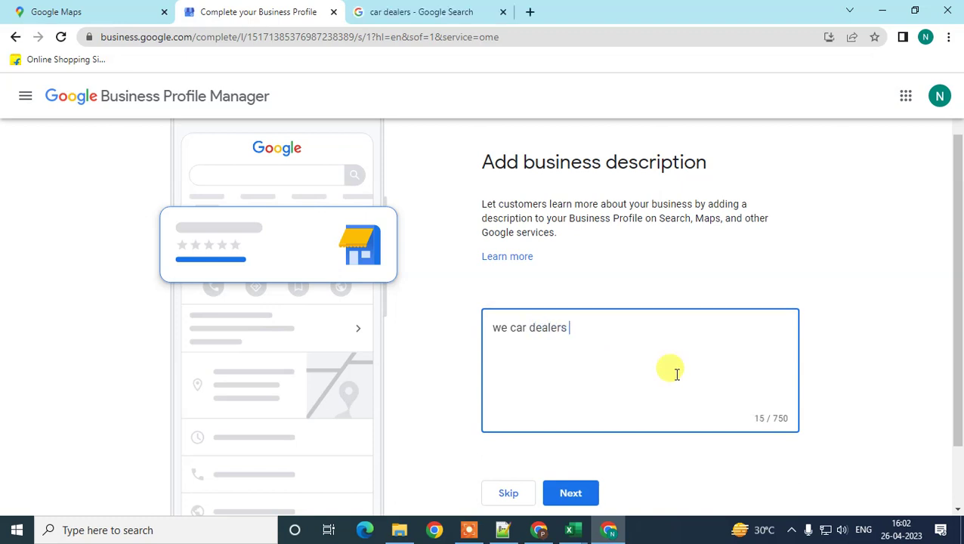
scroll(666, 367, down, 1)
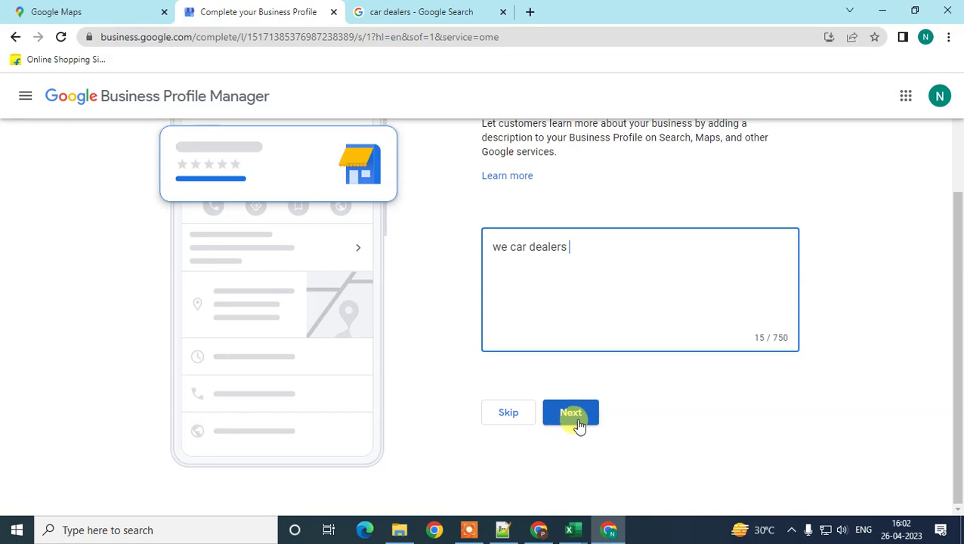
click(586, 422)
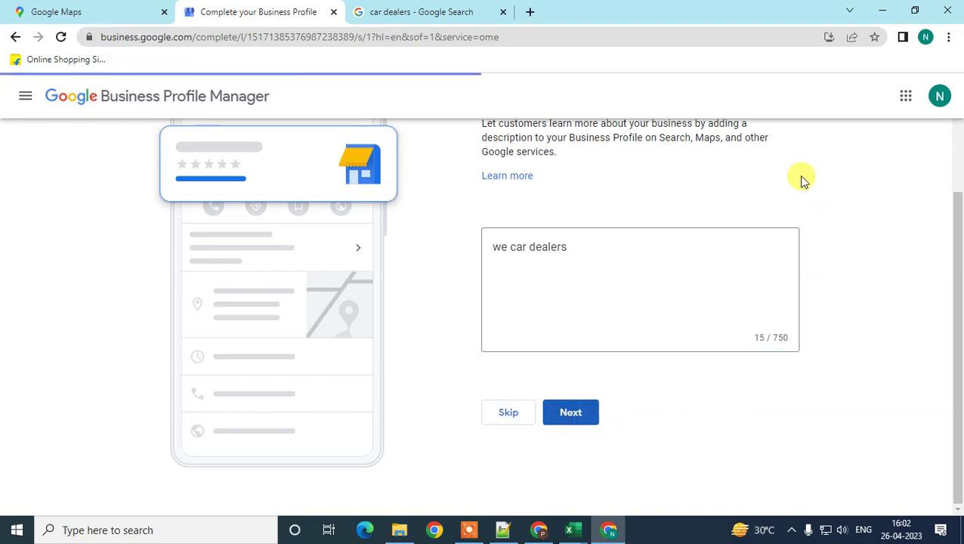
Step: Look over the 'Add photos of your store' page and skip it without uploading
scroll(454, 370, down, 2)
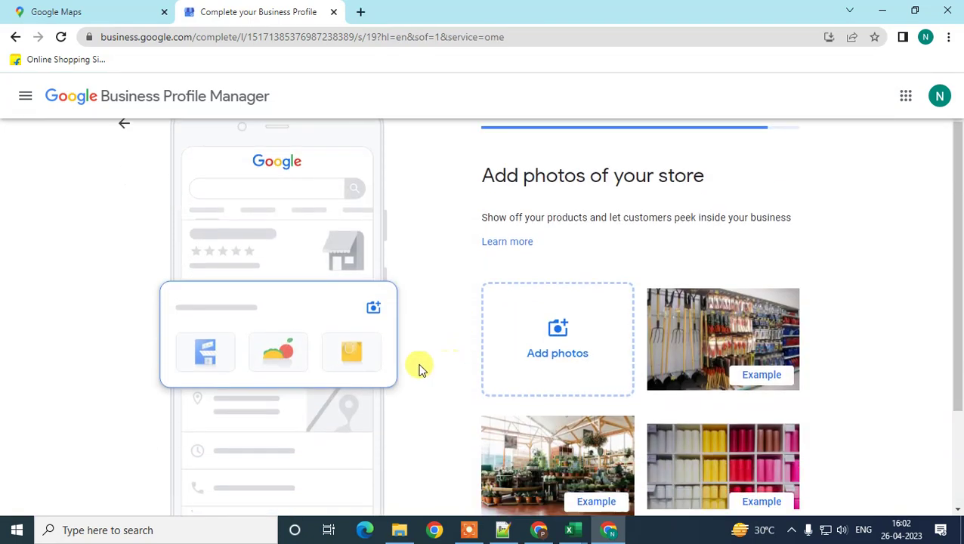
scroll(678, 376, up, 1)
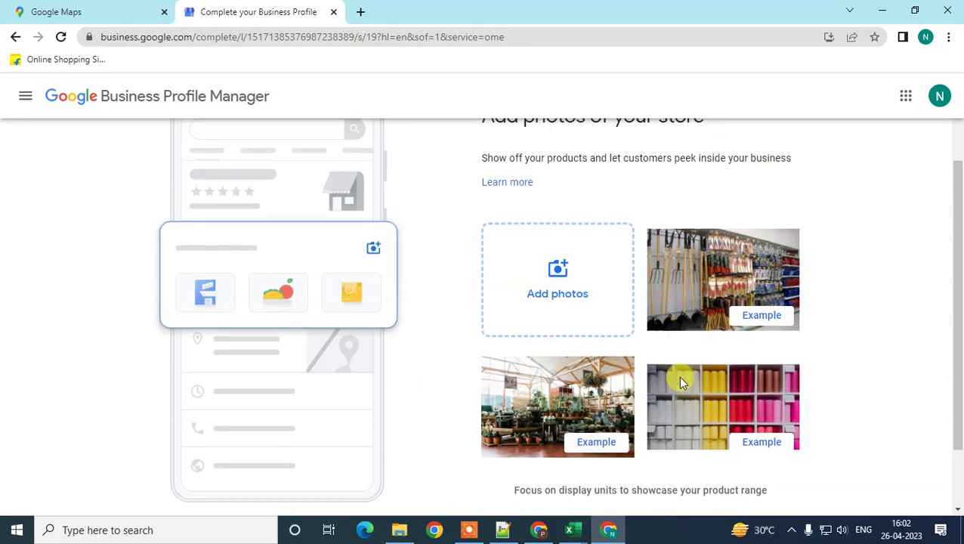
scroll(516, 316, down, 2)
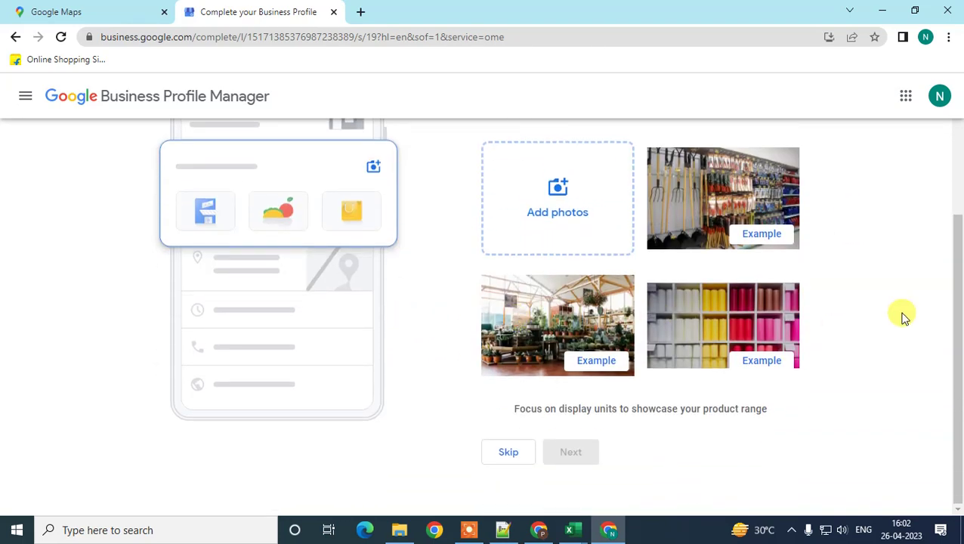
scroll(954, 285, up, 1)
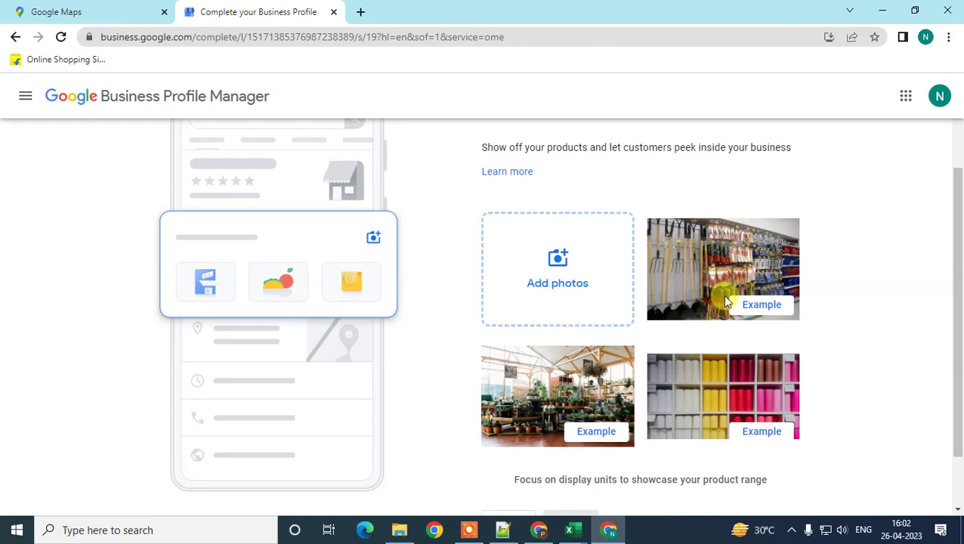
drag(957, 209, 961, 175)
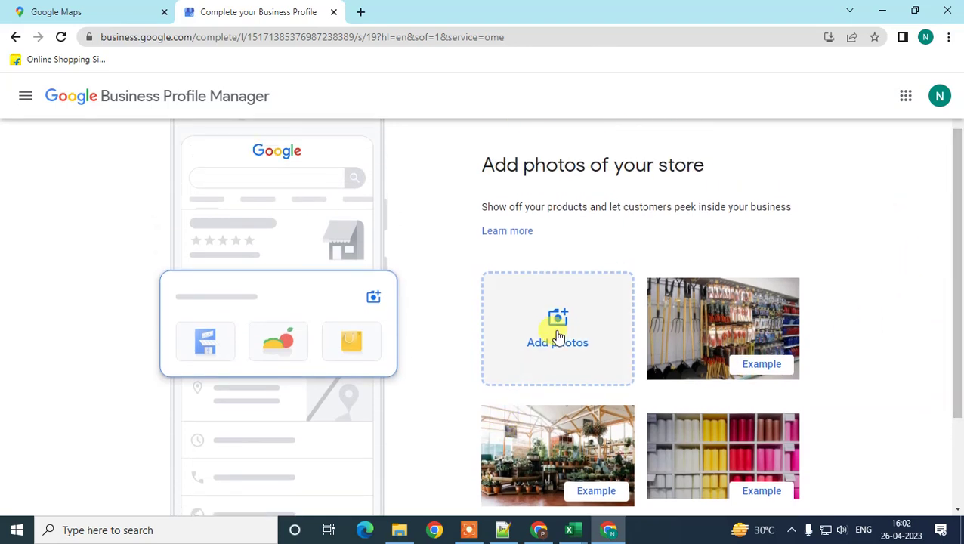
scroll(641, 373, down, 2)
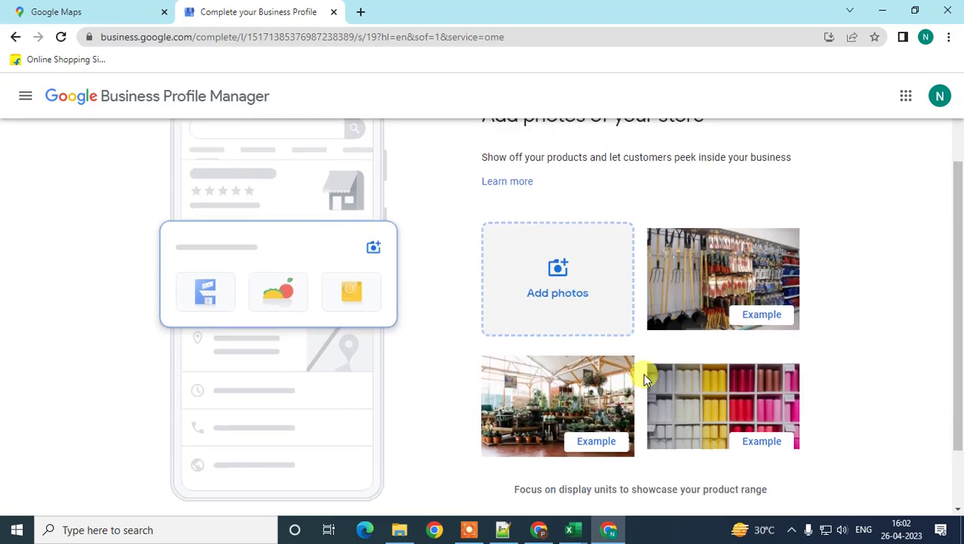
scroll(733, 322, up, 1)
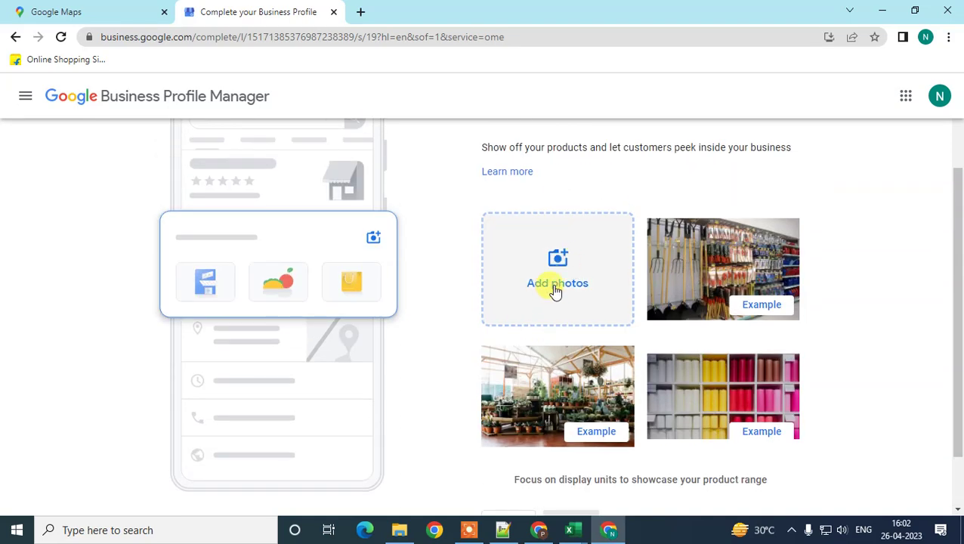
scroll(574, 291, down, 1)
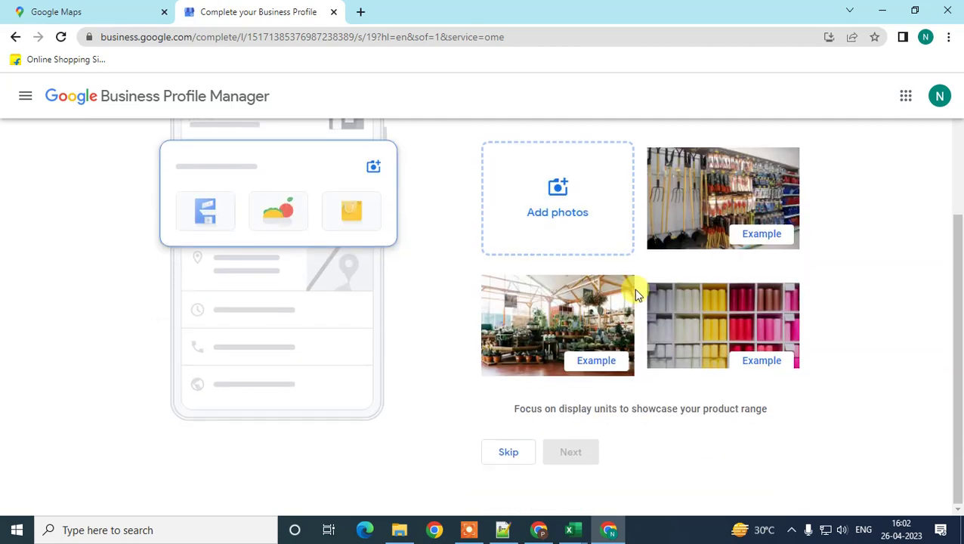
click(505, 459)
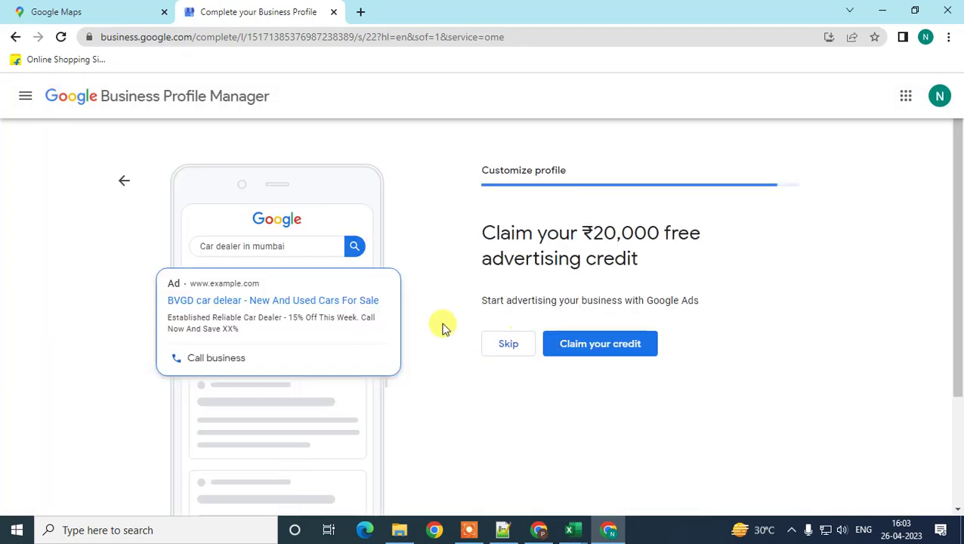
Step: Review the 'Claim your ₹20,000 free advertising credit' headline and skip the offer
drag(482, 226, 567, 229)
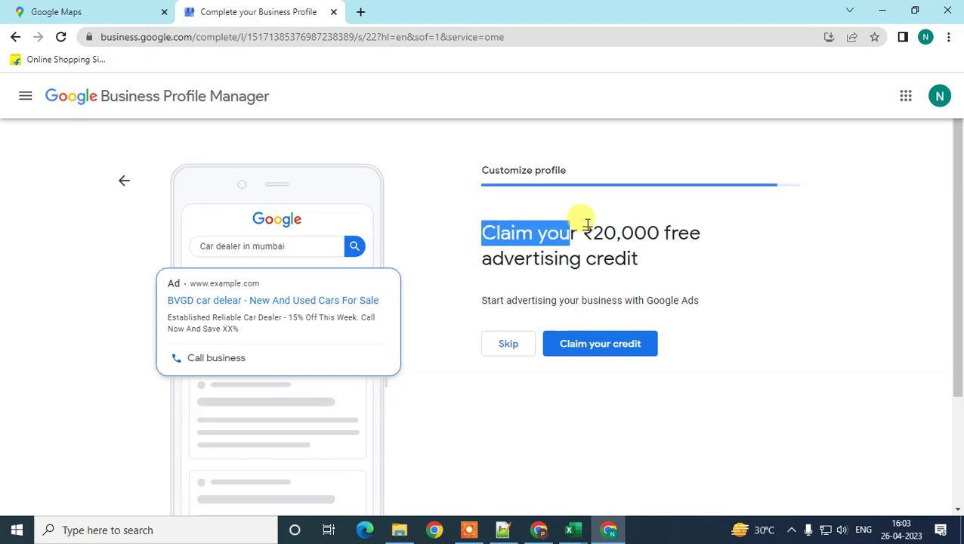
click(589, 231)
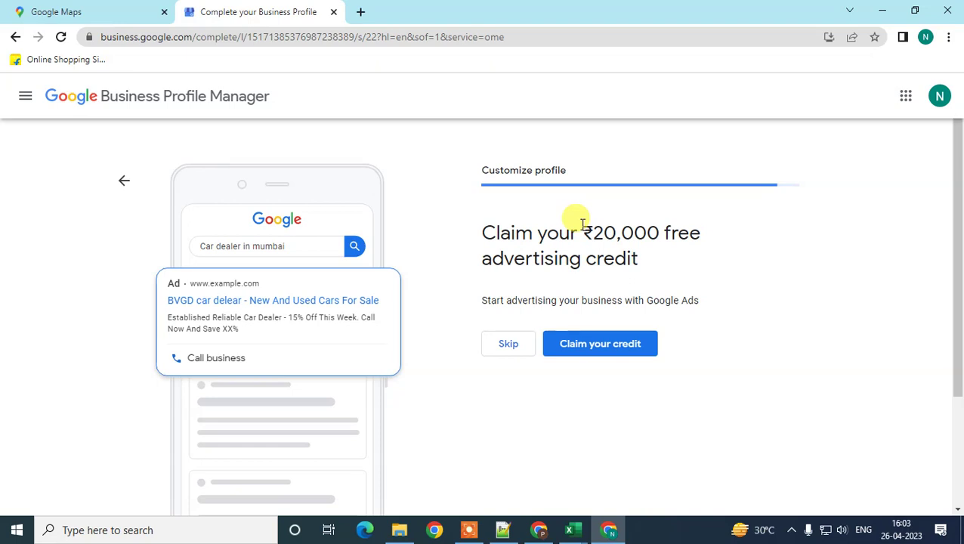
drag(596, 230, 645, 232)
click(646, 234)
click(572, 234)
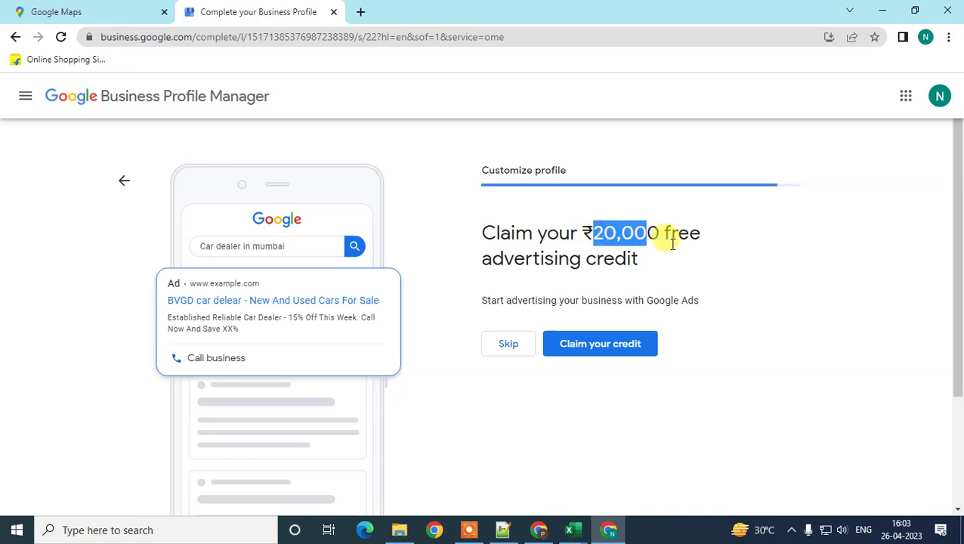
scroll(665, 249, down, 1)
drag(490, 185, 639, 188)
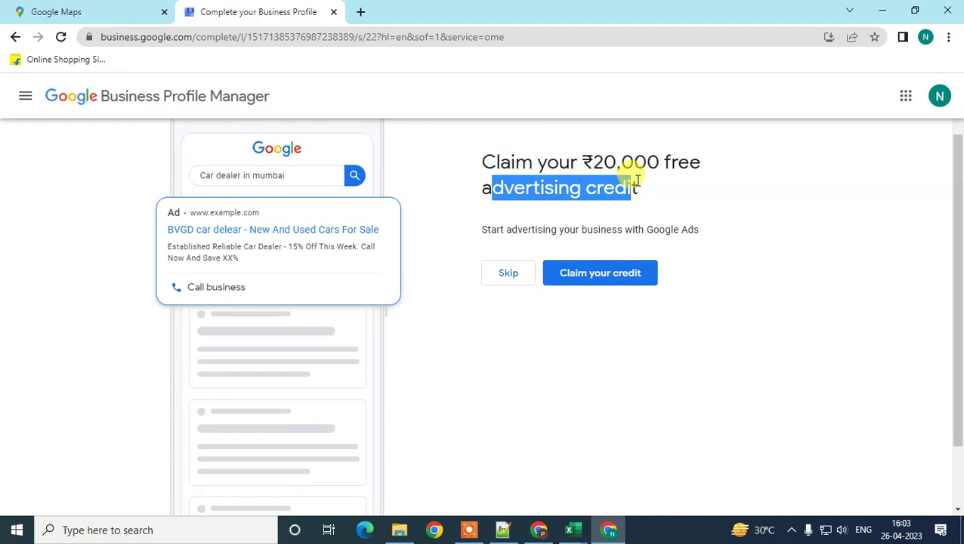
scroll(706, 231, up, 1)
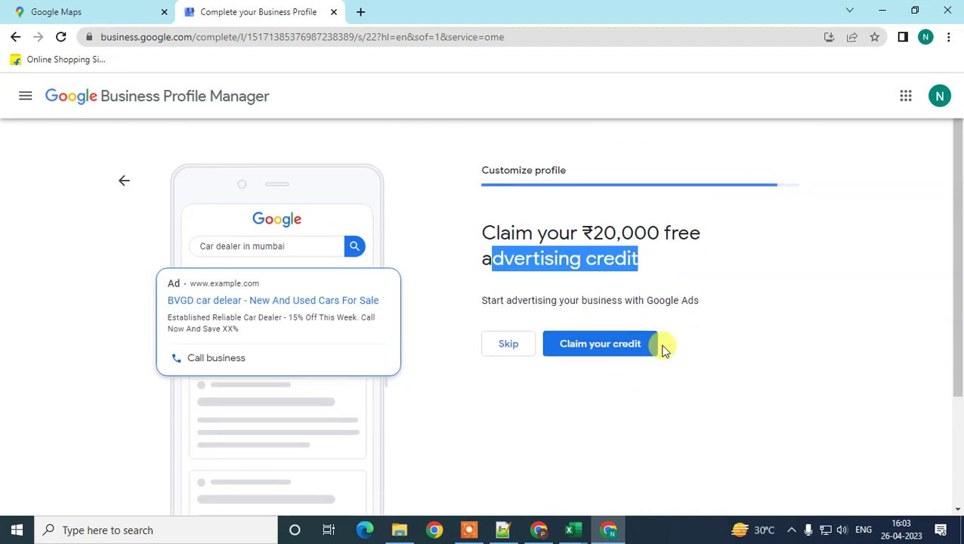
click(488, 254)
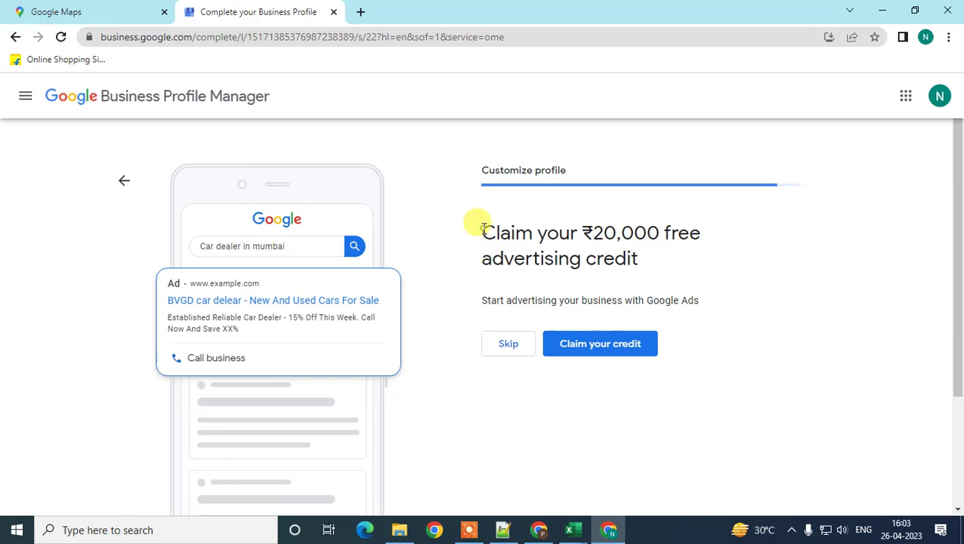
drag(482, 229, 688, 253)
click(521, 349)
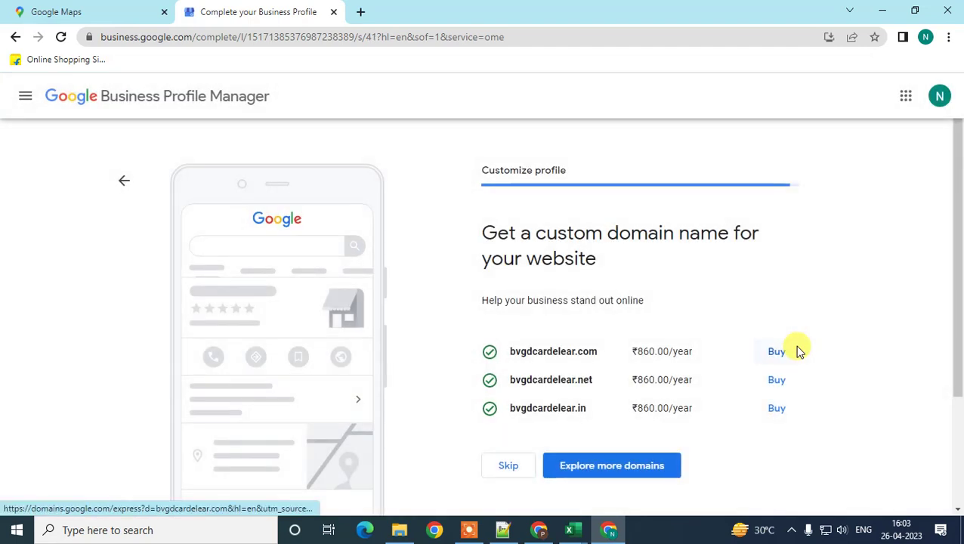
Step: Review the bvgdcardelear.com, .net and .in domain suggestions at ₹860/year, then skip them
scroll(779, 352, down, 1)
scroll(774, 353, up, 1)
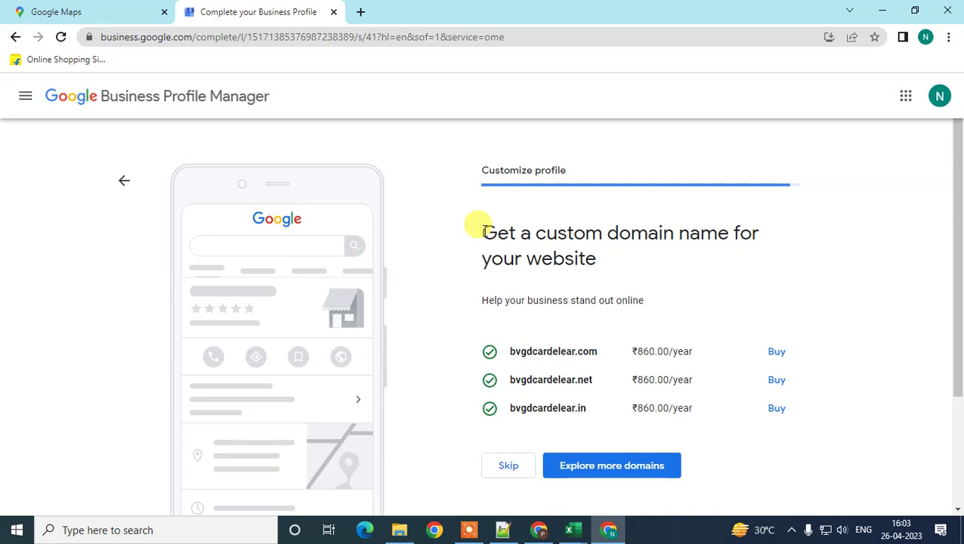
scroll(483, 234, down, 1)
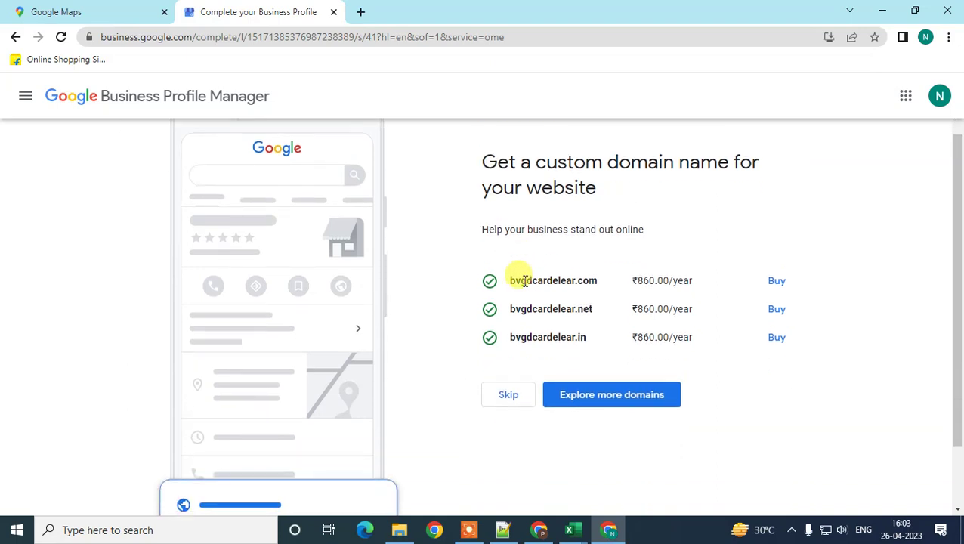
drag(511, 281, 601, 281)
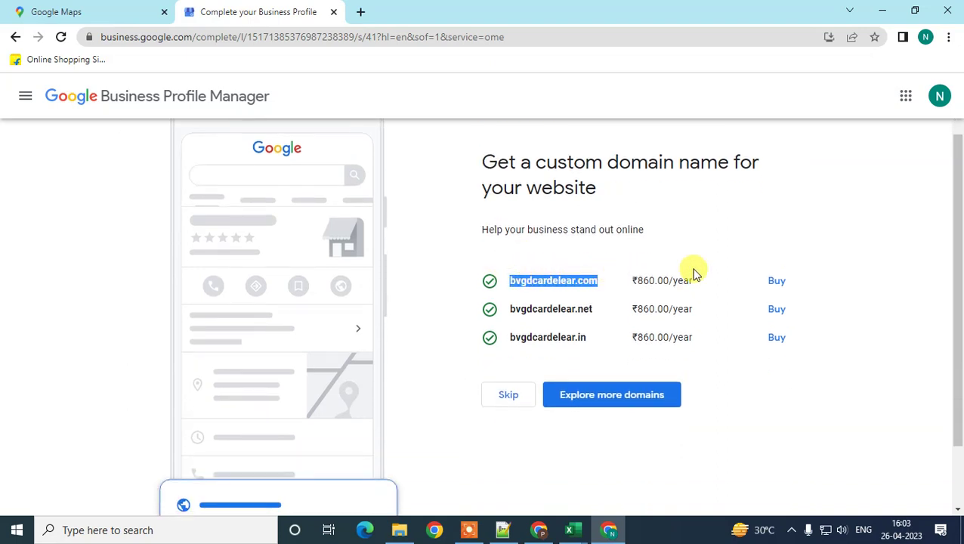
drag(506, 312, 608, 315)
drag(507, 338, 594, 342)
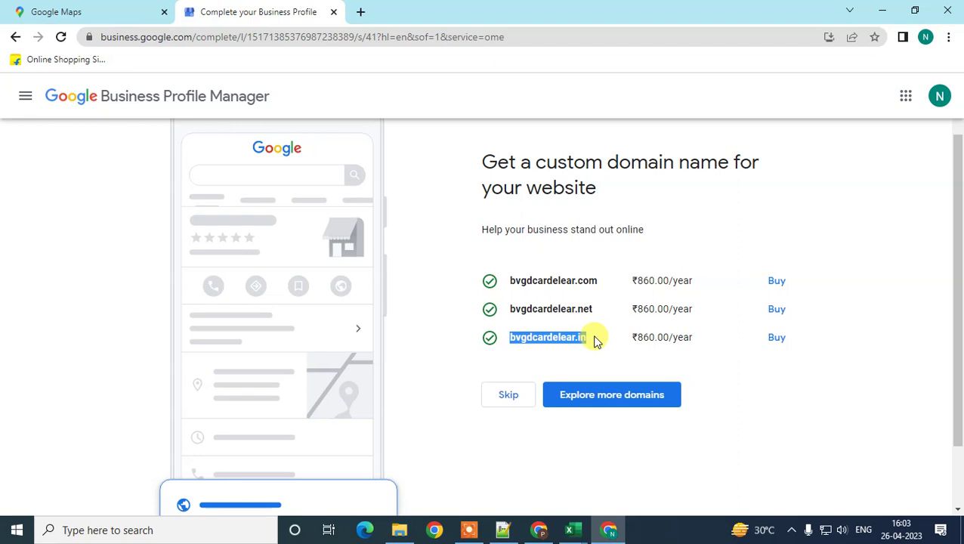
click(559, 285)
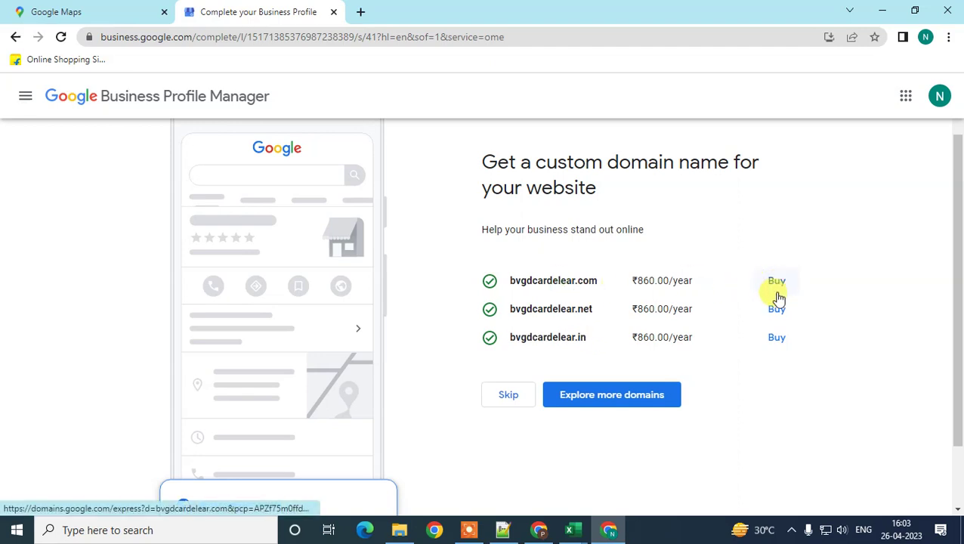
click(514, 395)
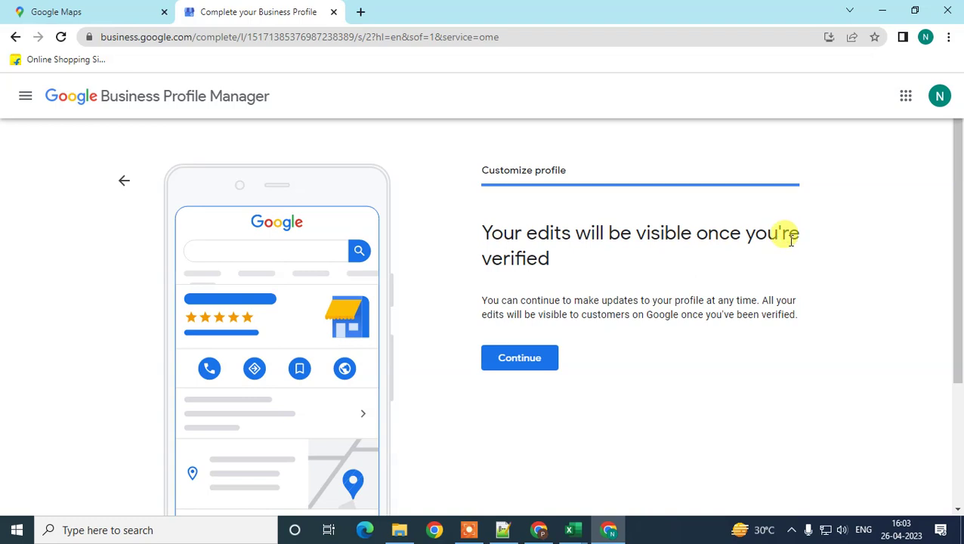
Step: Read the 'Your edits will be visible once you're verified' notice and continue past it
scroll(788, 235, down, 1)
drag(485, 162, 663, 216)
click(617, 261)
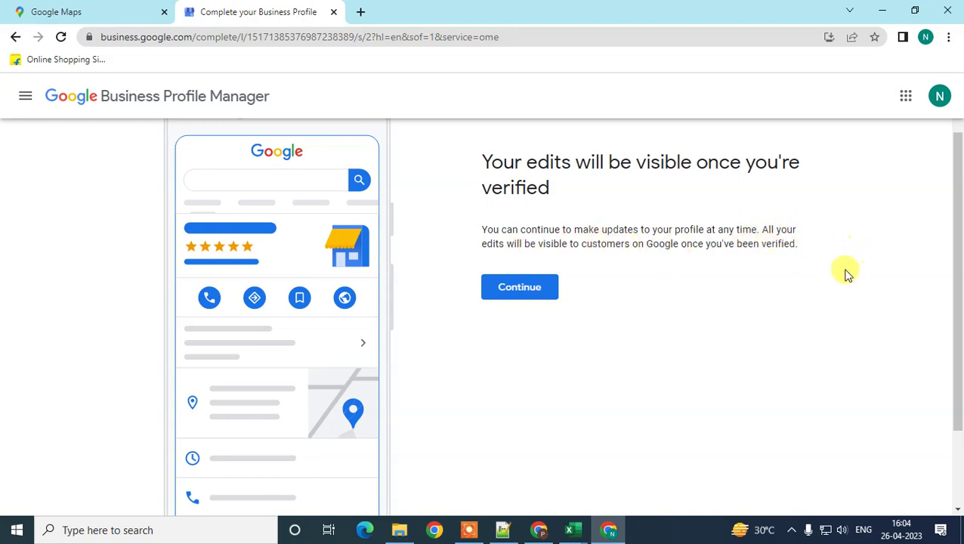
scroll(831, 271, down, 2)
scroll(756, 242, up, 3)
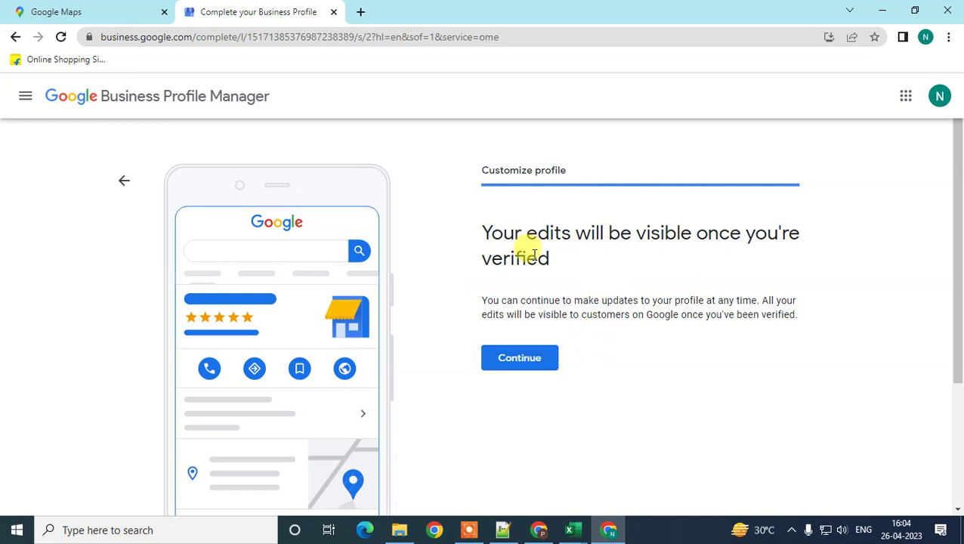
scroll(531, 250, down, 1)
scroll(517, 241, up, 2)
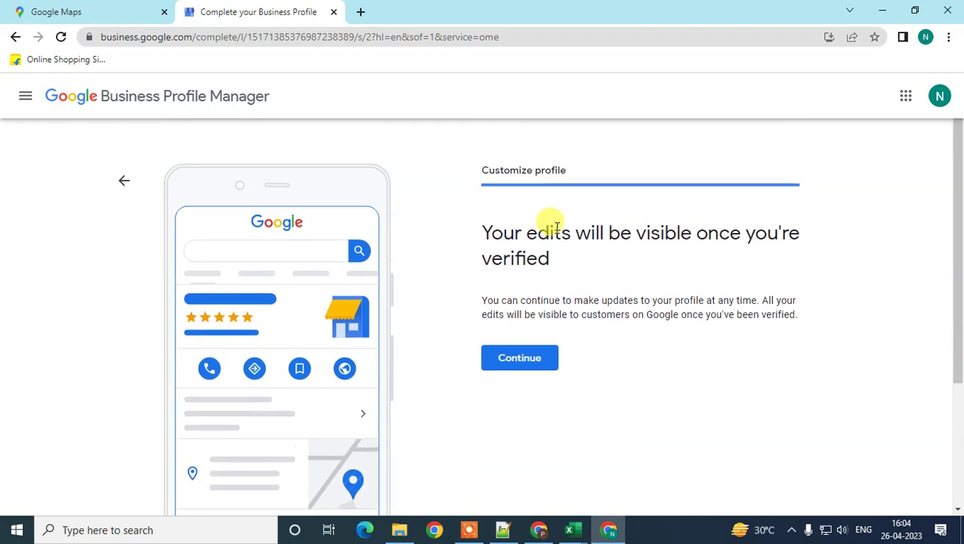
drag(484, 297, 686, 299)
click(685, 301)
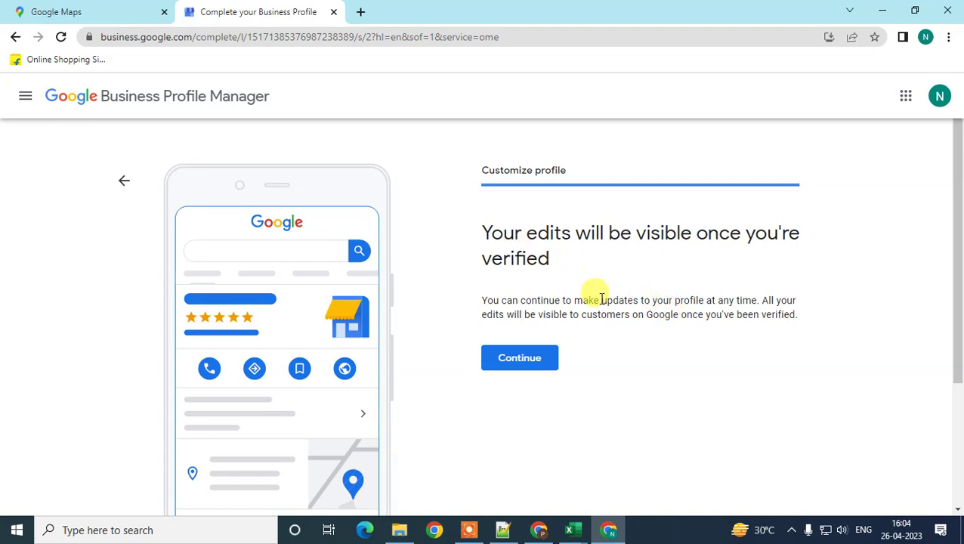
click(540, 362)
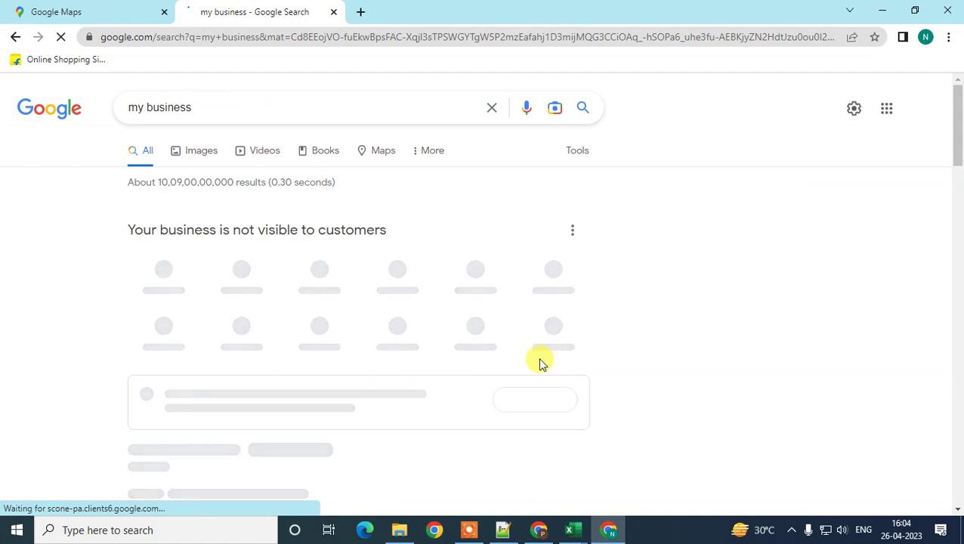
scroll(808, 263, down, 2)
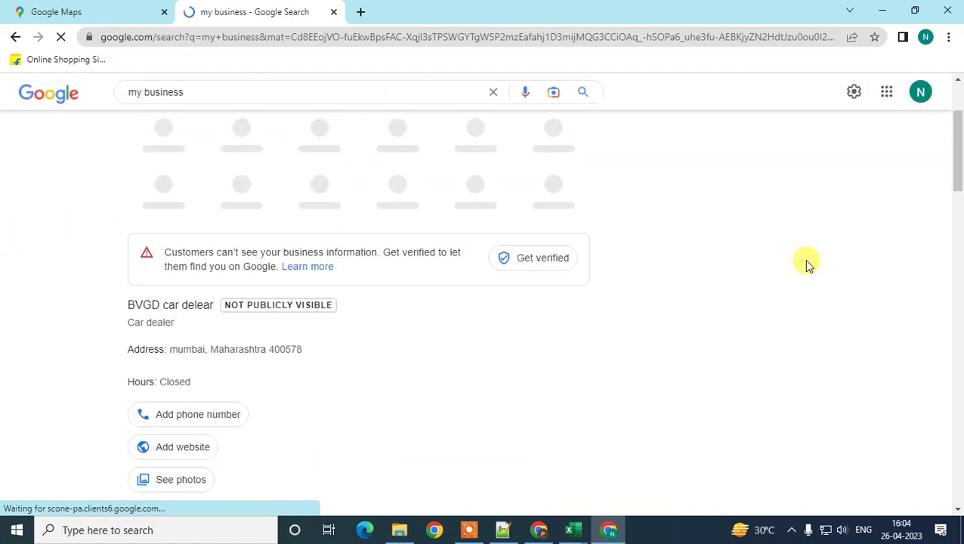
scroll(794, 271, up, 4)
drag(129, 230, 419, 230)
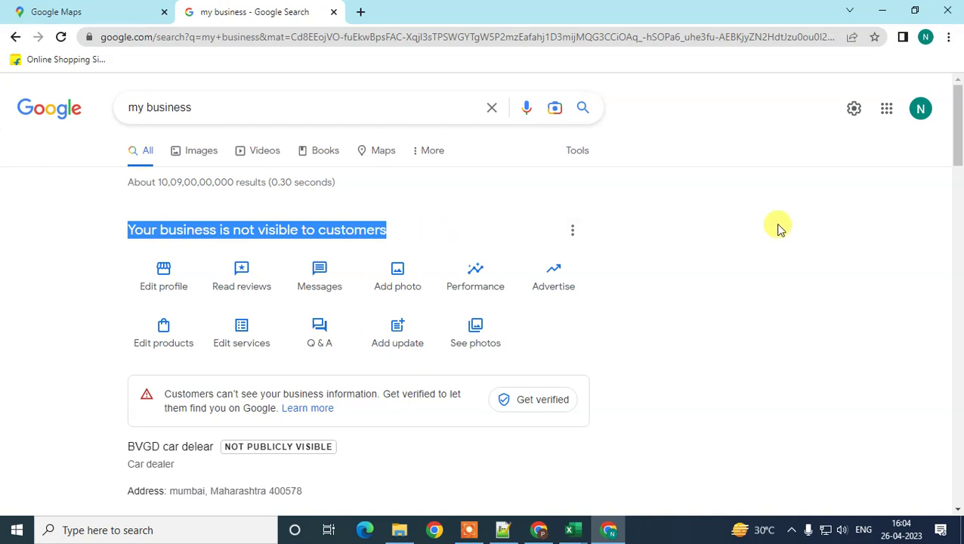
scroll(781, 229, down, 1)
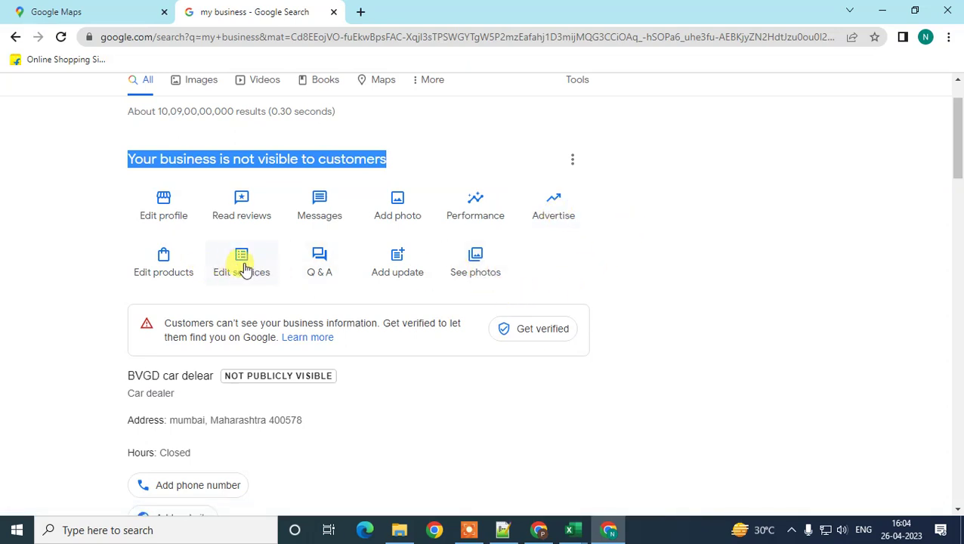
scroll(605, 249, down, 5)
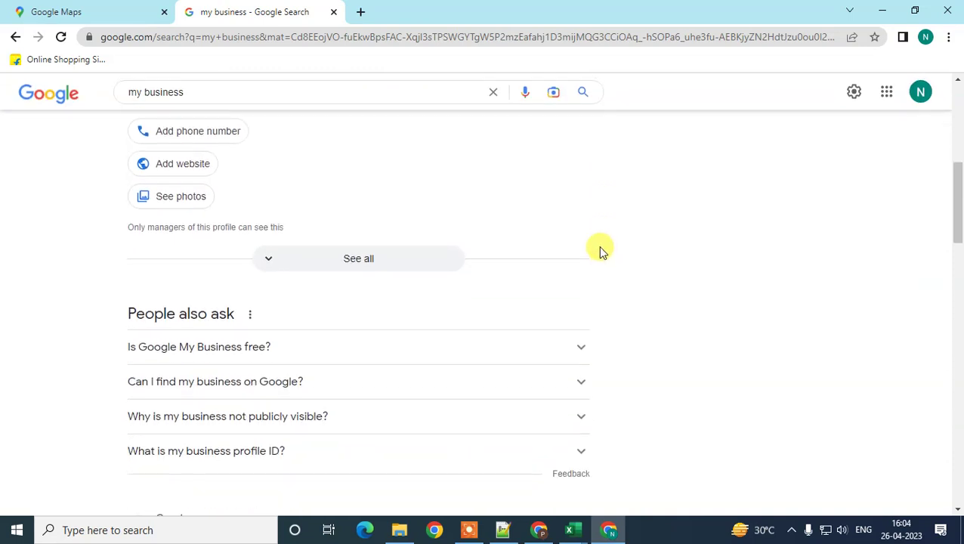
scroll(597, 252, up, 3)
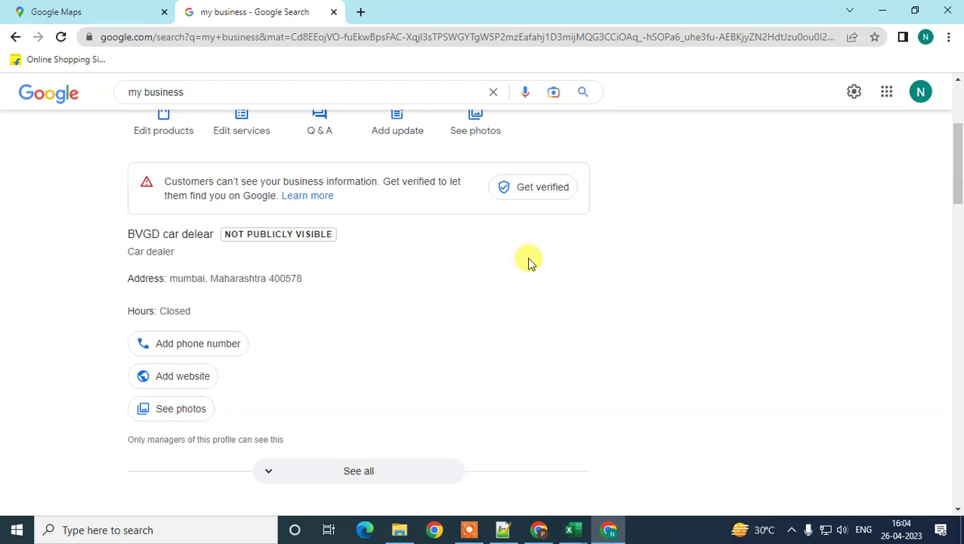
scroll(580, 336, up, 2)
drag(119, 161, 393, 154)
scroll(424, 390, down, 2)
scroll(437, 390, up, 2)
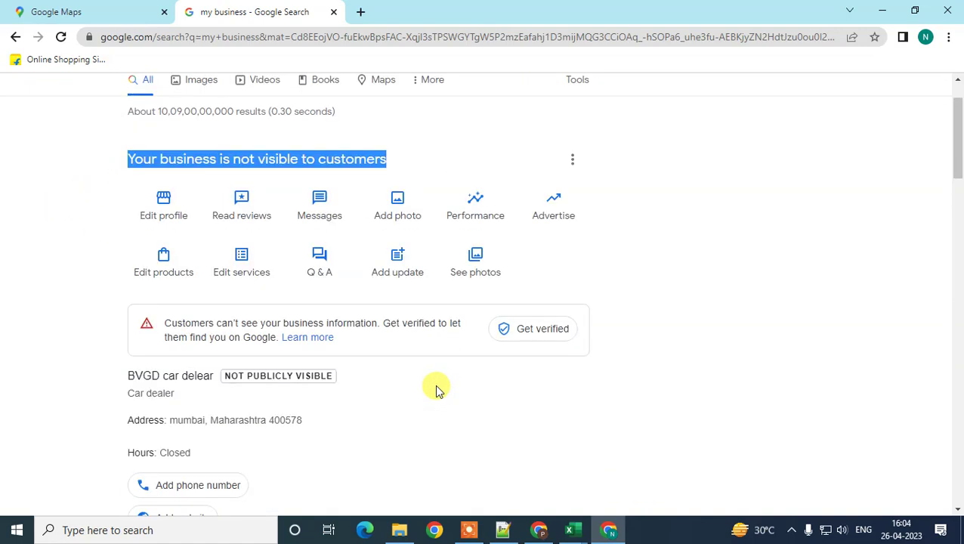
scroll(437, 306, up, 1)
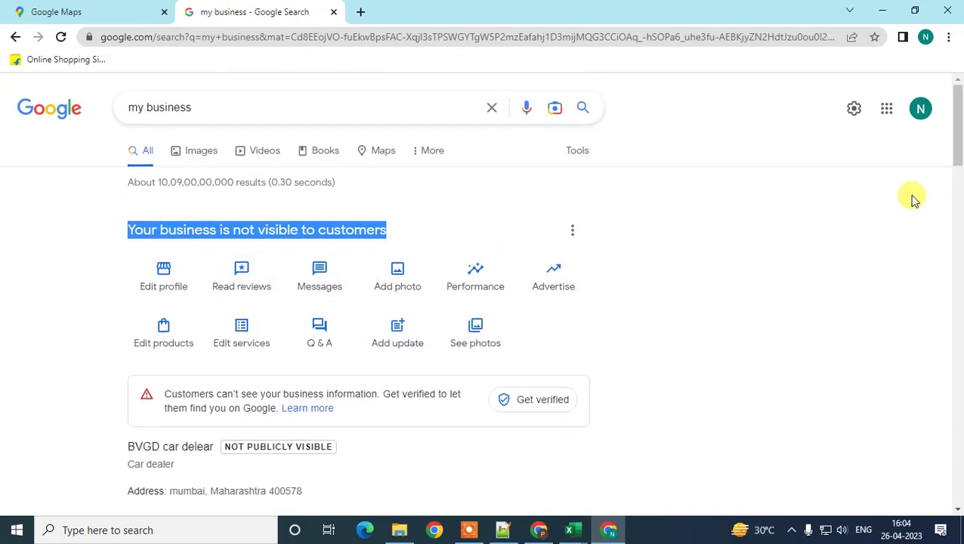
click(123, 108)
Step: Check the signed-in account and open Business Profile Manager from the Google apps list
click(920, 108)
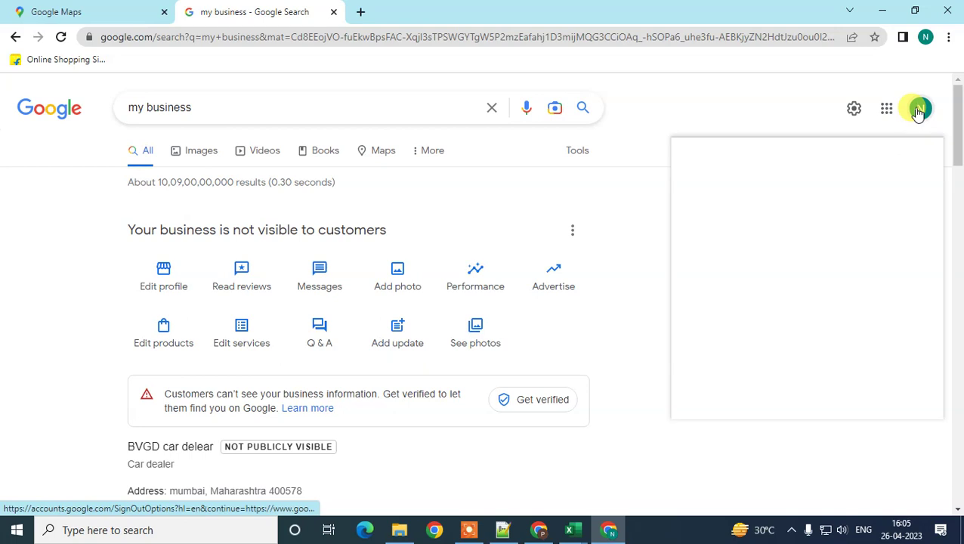
drag(749, 189, 873, 189)
click(887, 110)
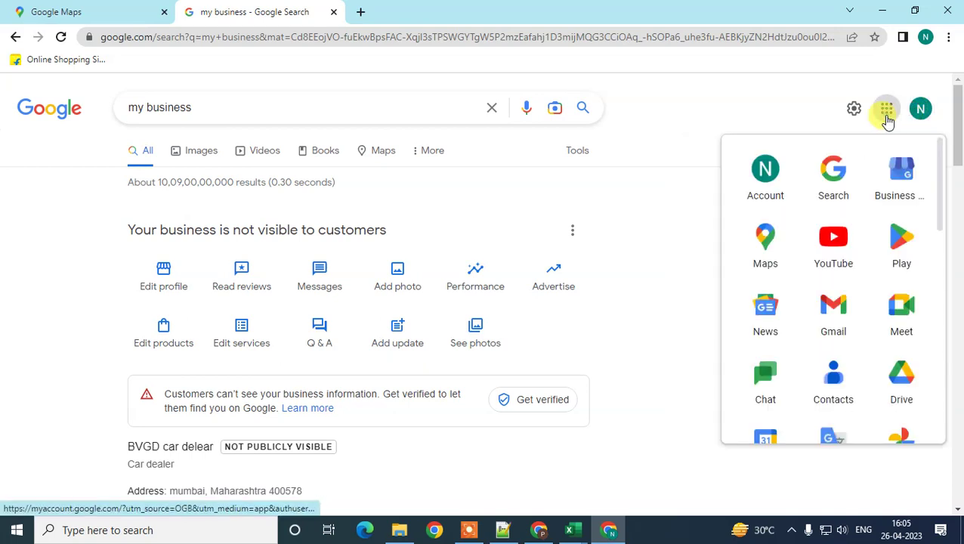
scroll(860, 269, down, 5)
scroll(867, 274, down, 4)
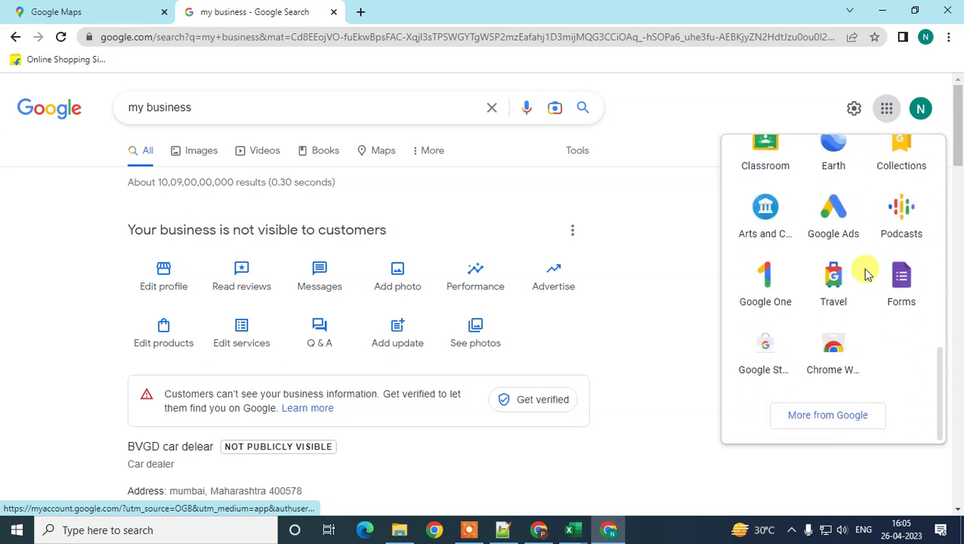
scroll(867, 274, up, 9)
scroll(864, 282, up, 1)
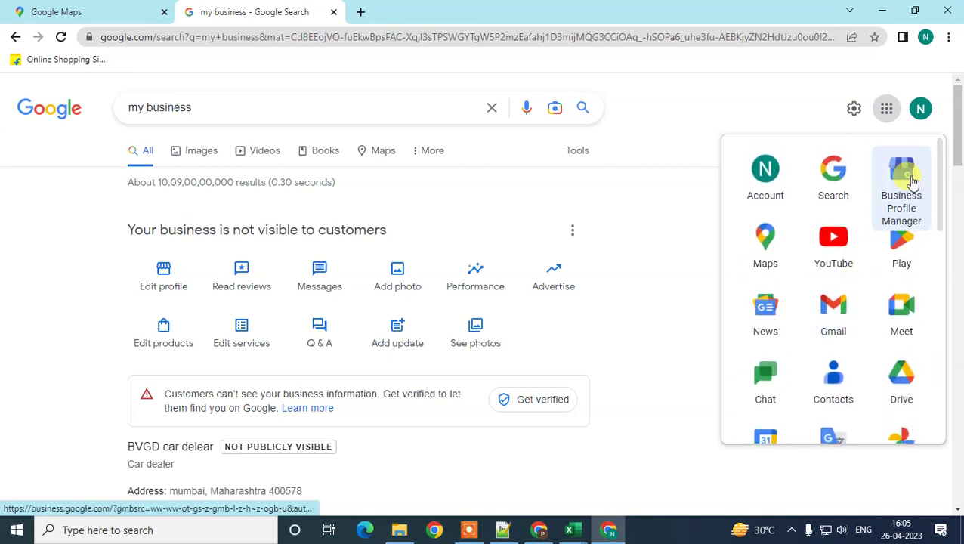
click(898, 189)
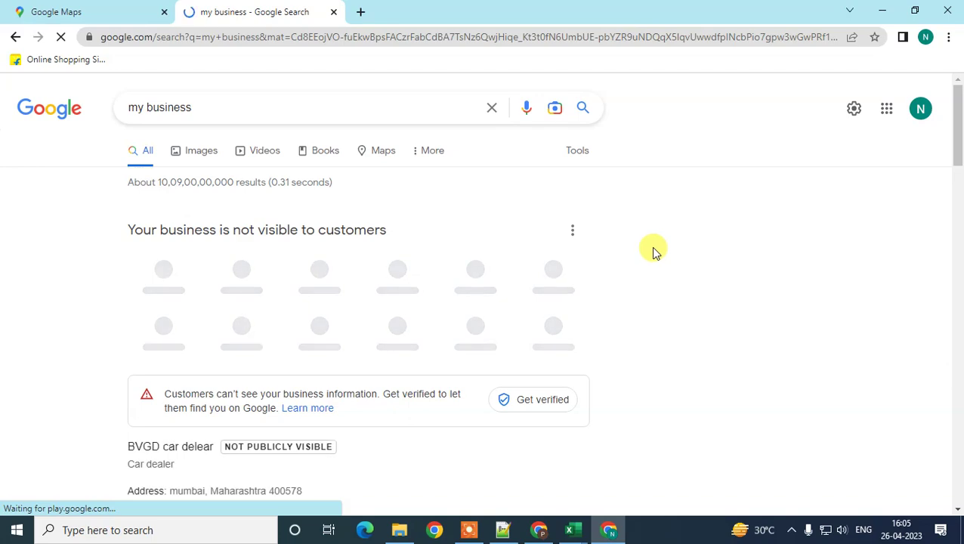
Step: Open Business Profile settings from the BVGD car delear profile's three-dot menu
scroll(265, 238, down, 2)
scroll(370, 247, down, 3)
scroll(243, 228, up, 5)
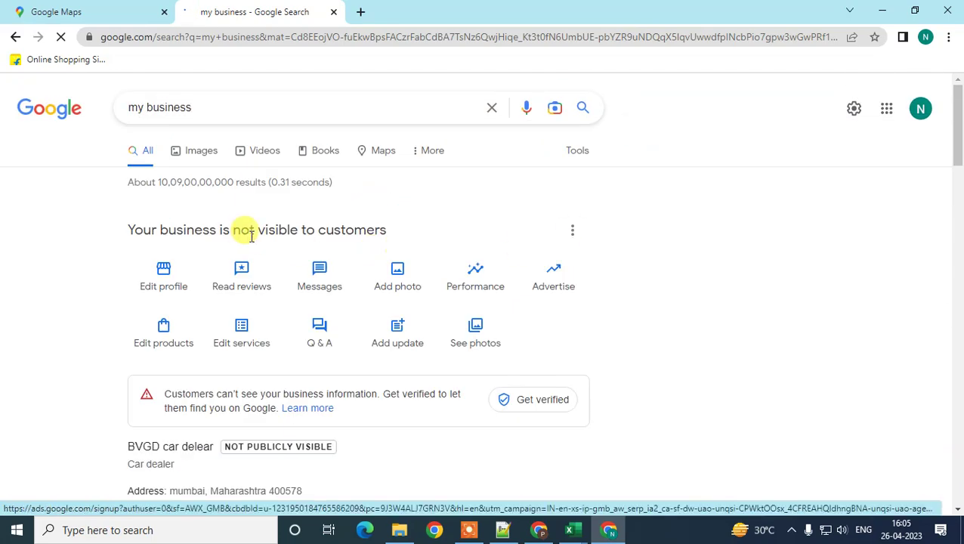
click(572, 231)
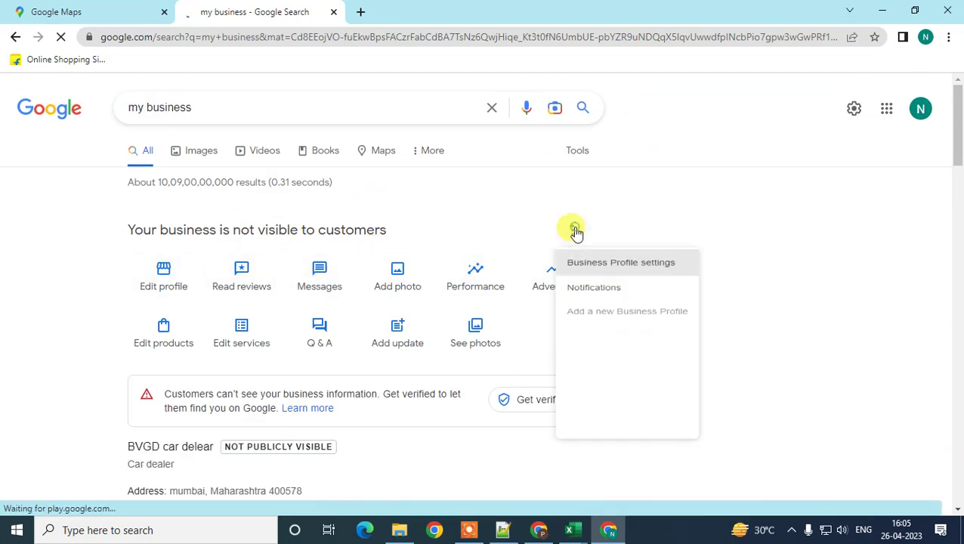
click(616, 274)
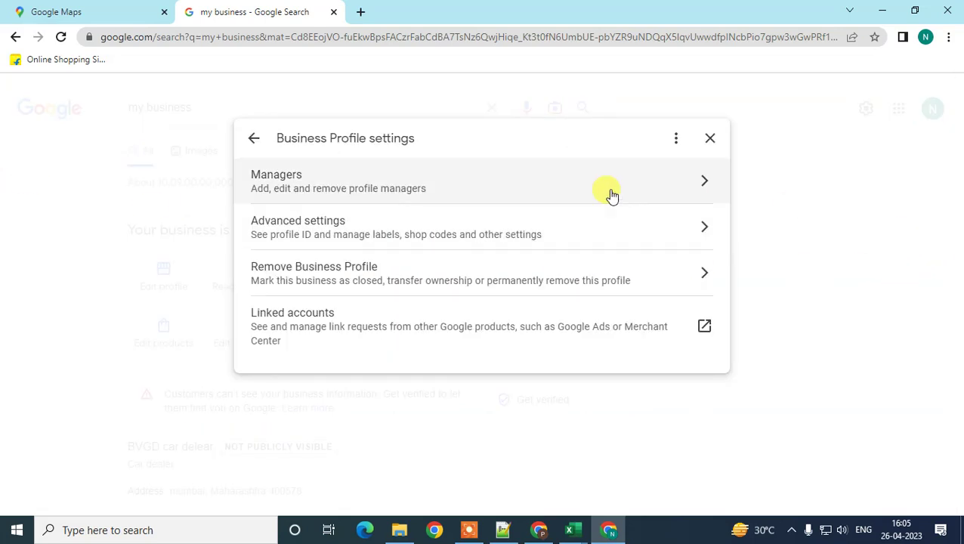